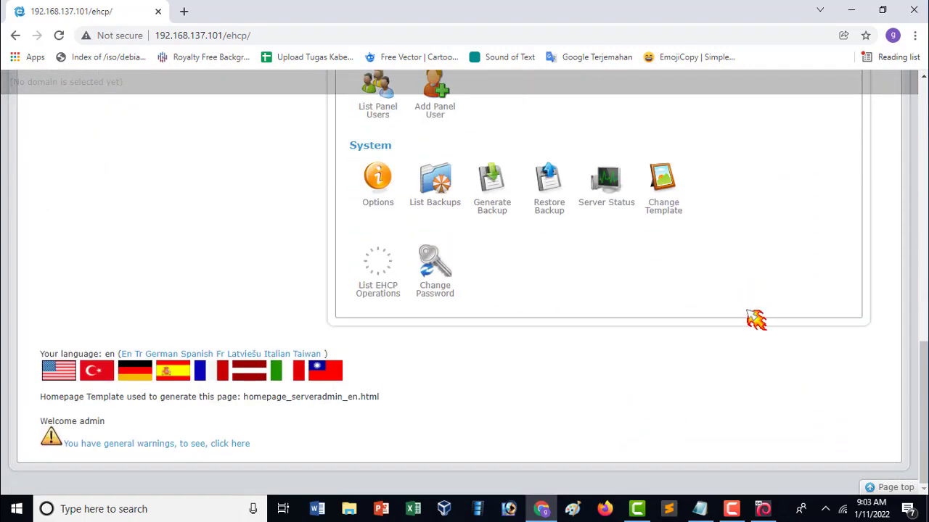
# - Select the EHCP MASTER virtual machine and start it so Debian boots past GRUB
pyautogui.scroll(10, 750, 325)
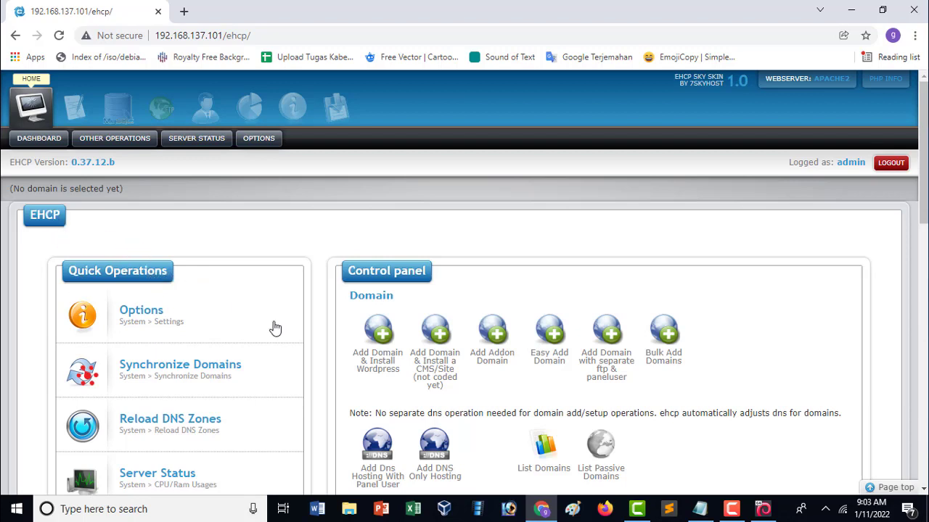
pyautogui.scroll(-2, 640, 292)
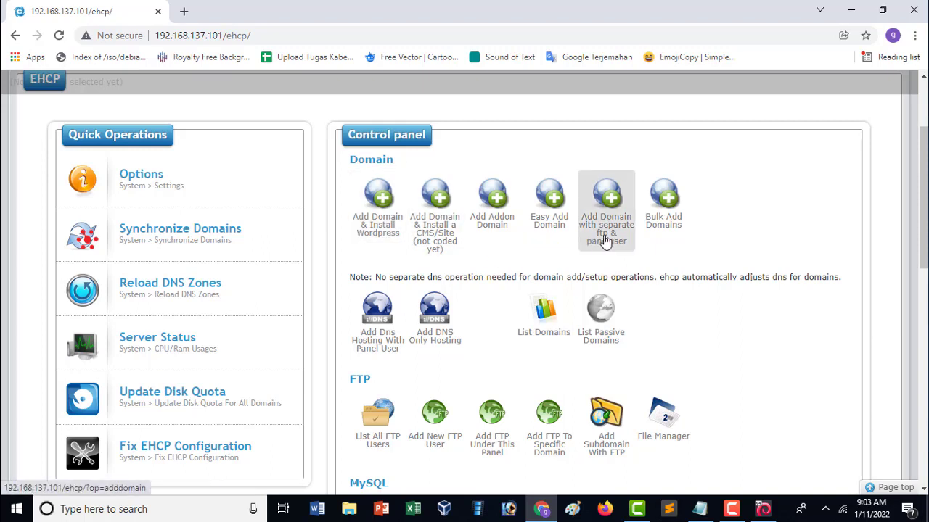
pyautogui.scroll(-1, 600, 315)
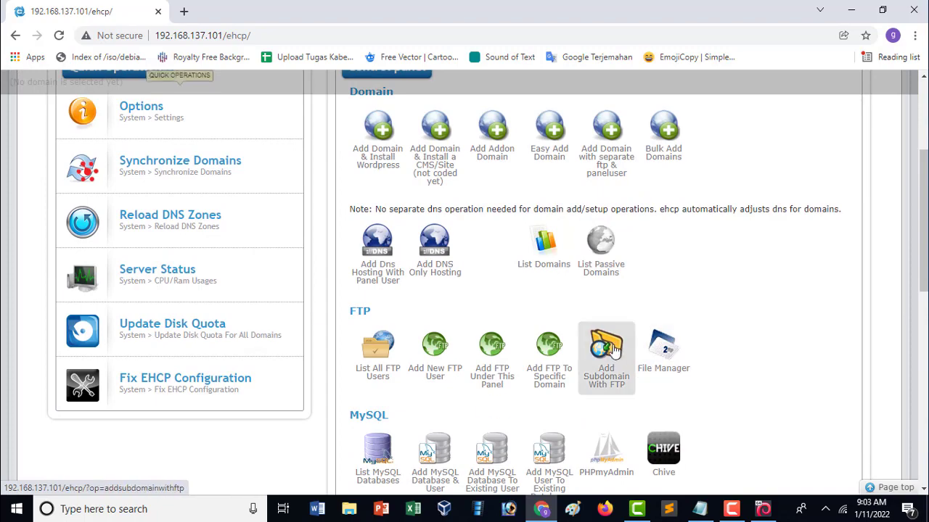
pyautogui.scroll(-4, 613, 351)
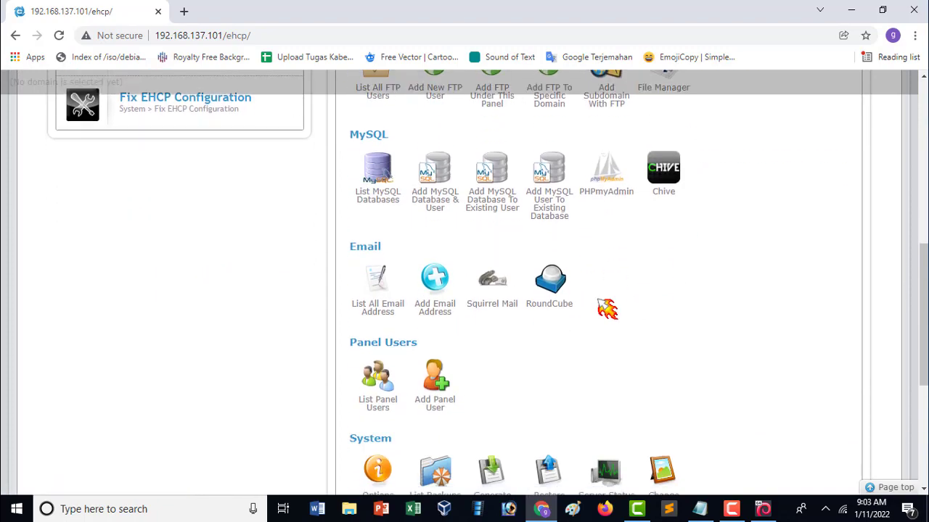
pyautogui.scroll(-4, 606, 307)
pyautogui.scroll(11, 607, 341)
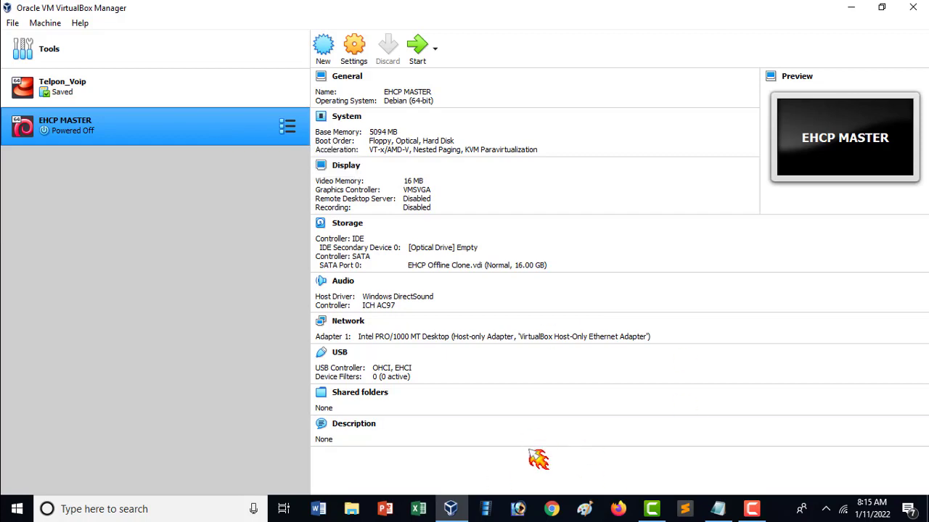
pyautogui.click(567, 391)
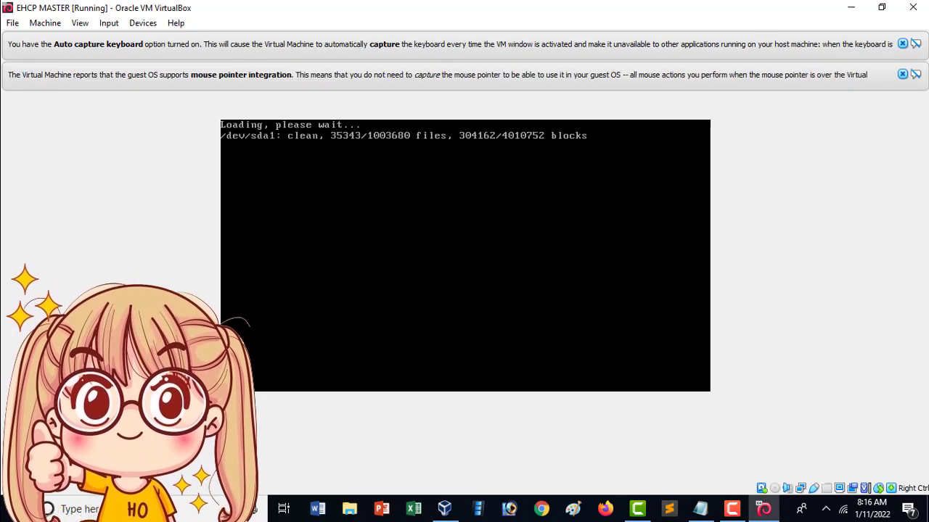
# - Dismiss the keyboard-capture and mouse-integration notices, then restore the console window and center it
pyautogui.click(902, 75)
pyautogui.click(902, 44)
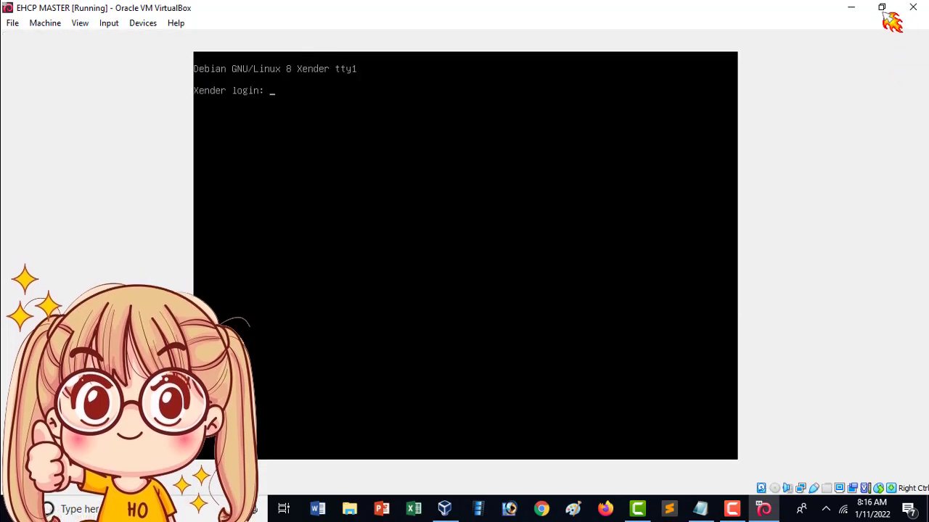
pyautogui.click(881, 8)
pyautogui.moveTo(241, 14); pyautogui.dragTo(509, 76)
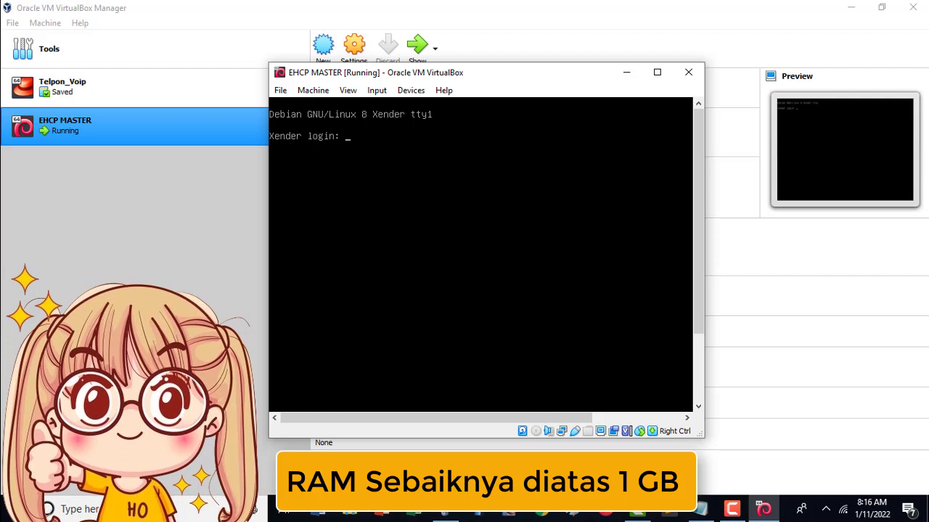
# - Enter the root user name at the tty1 login, then resubmit the login after 'Login incorrect'
pyautogui.write('ot')
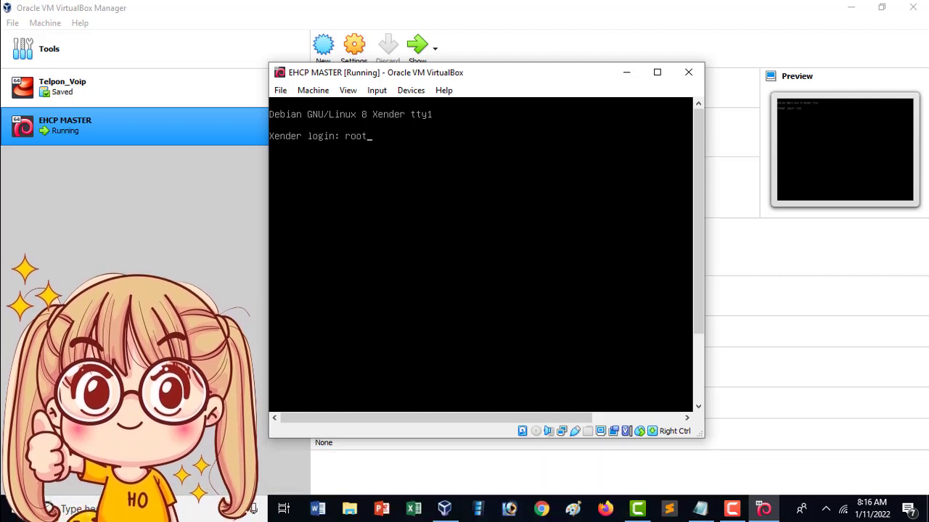
pyautogui.press('Return')
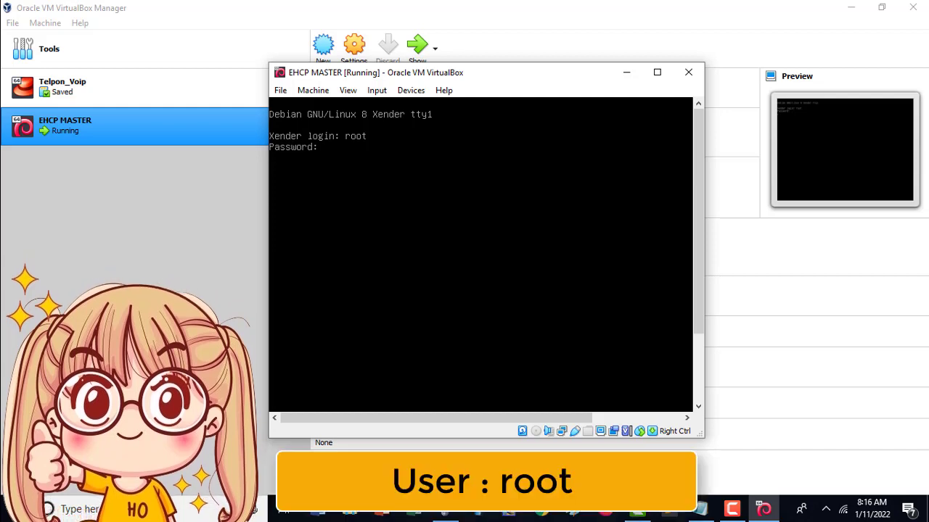
pyautogui.write('r')
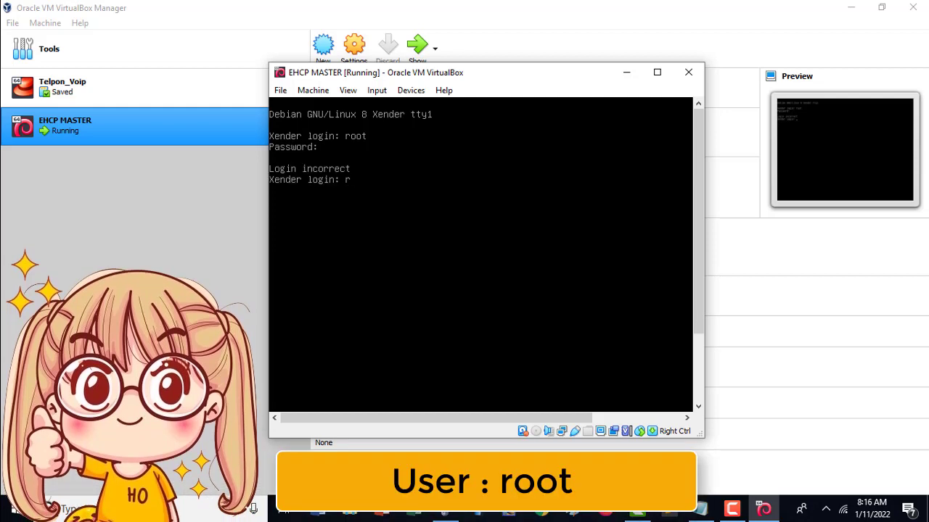
pyautogui.write('oot123456')
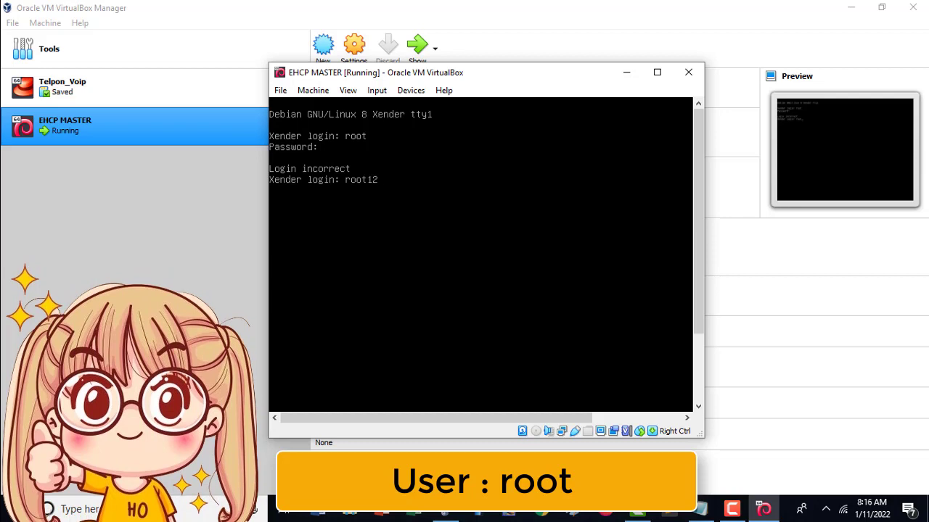
pyautogui.press('Return')
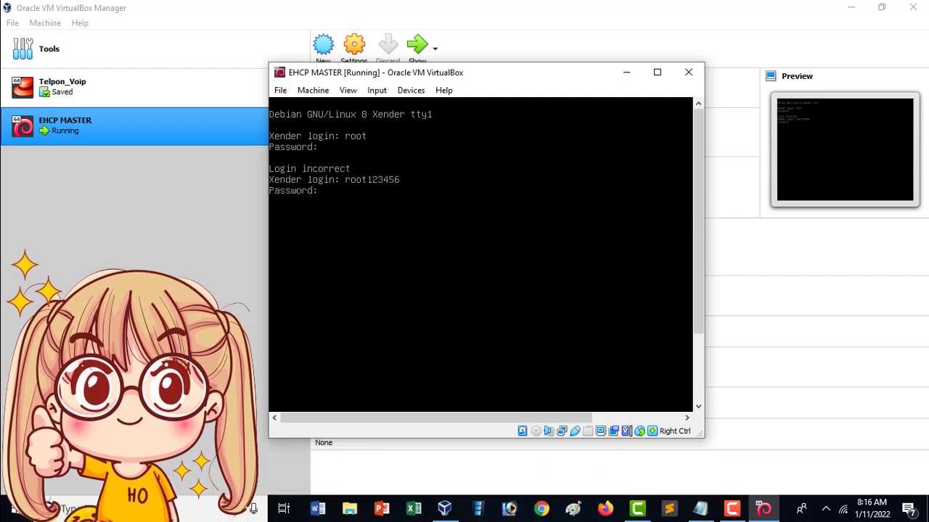
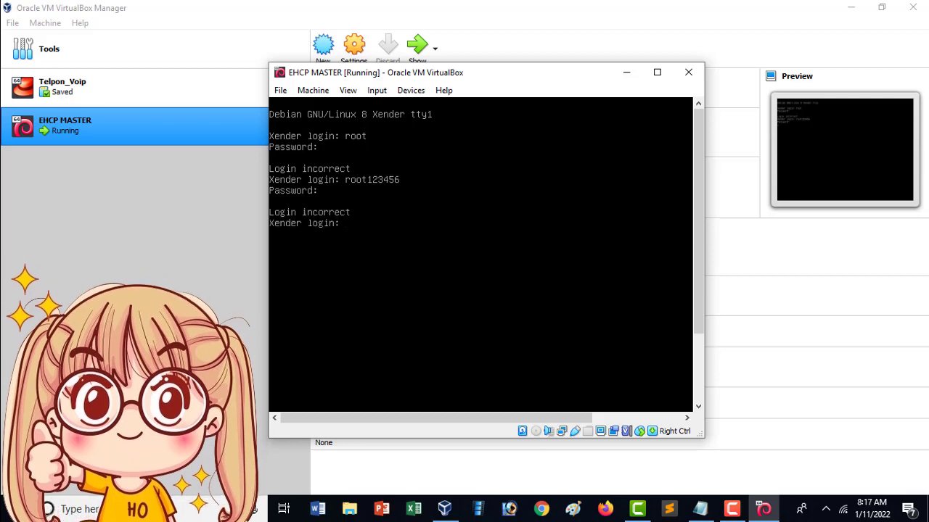
# - Log in to the Debian console as root, then move the VM window higher and scroll the console
pyautogui.write('root')
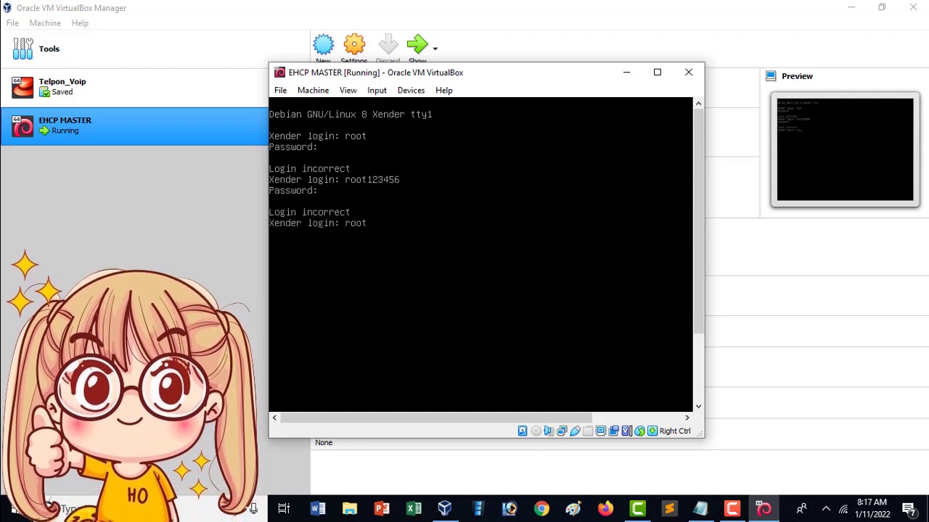
pyautogui.press('Return')
pyautogui.press('Return')
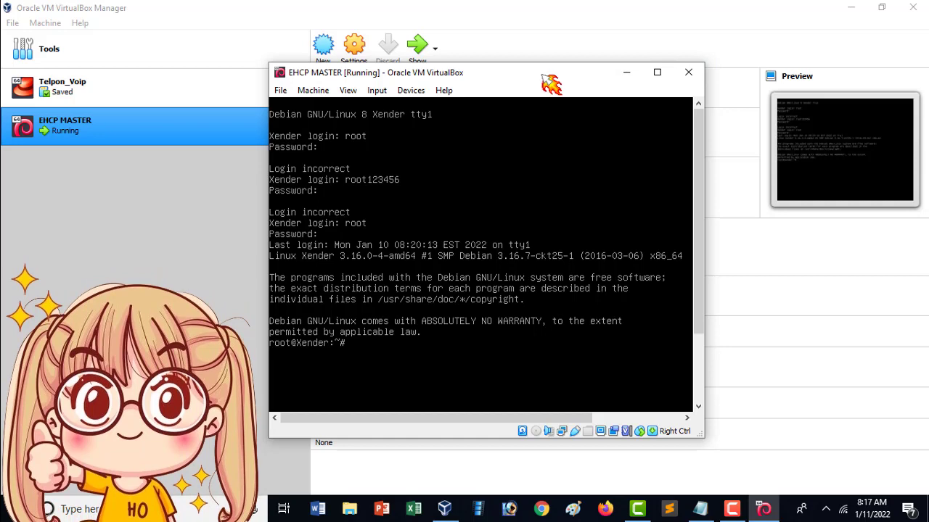
pyautogui.moveTo(551, 84); pyautogui.dragTo(554, 46)
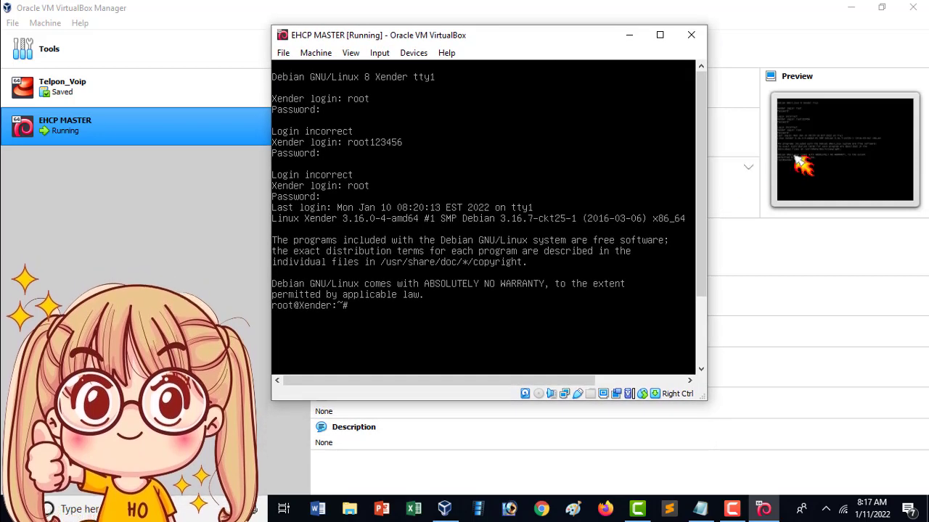
pyautogui.moveTo(702, 190); pyautogui.dragTo(703, 264)
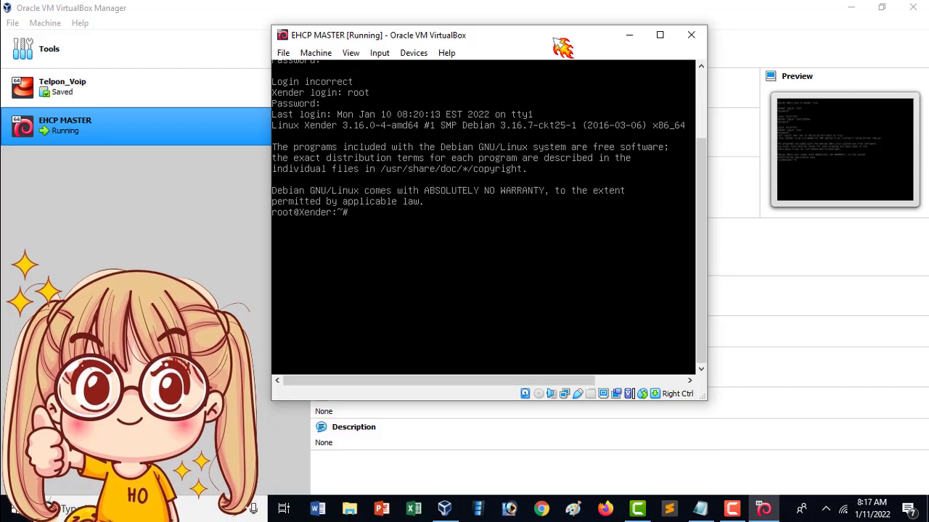
# - Open /etc/network/interfaces in nano to view eth0's static settings
pyautogui.write('nan')
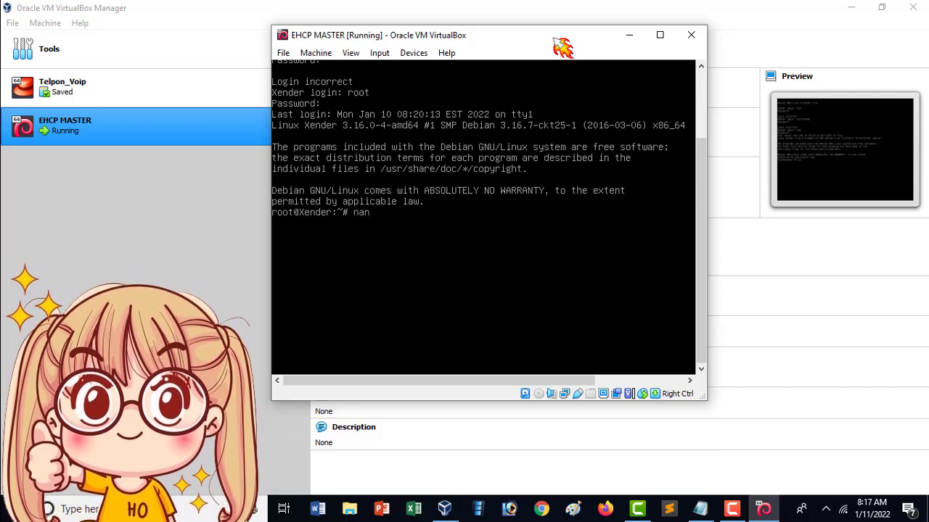
pyautogui.write('o')
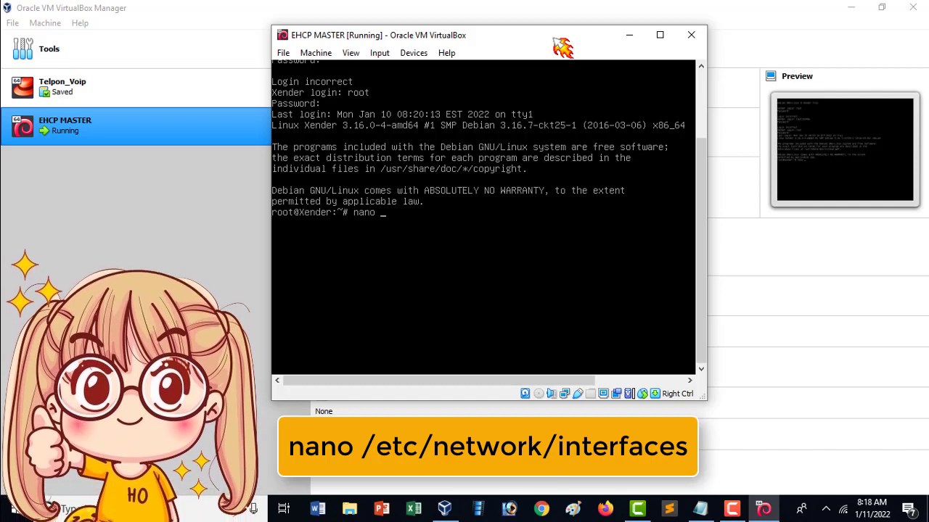
pyautogui.write('/')
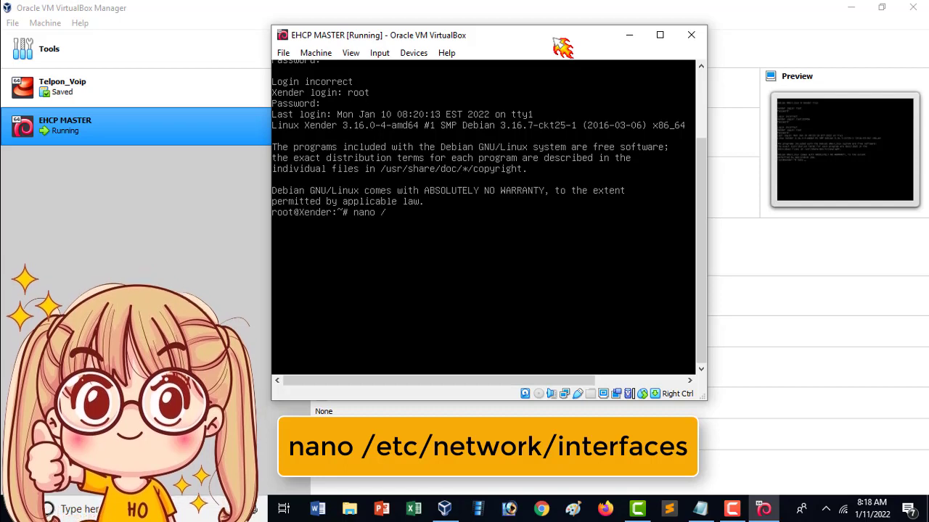
pyautogui.write('etc/network/i')
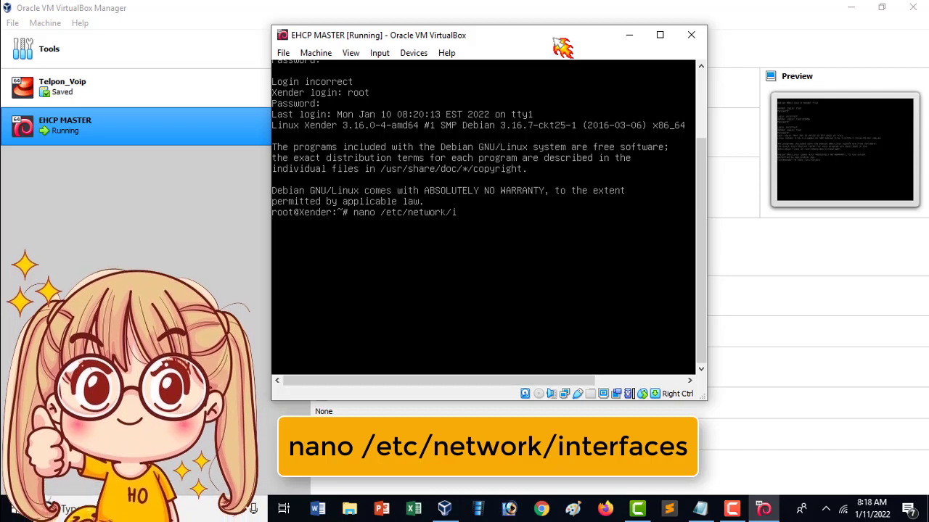
pyautogui.write('nterface')
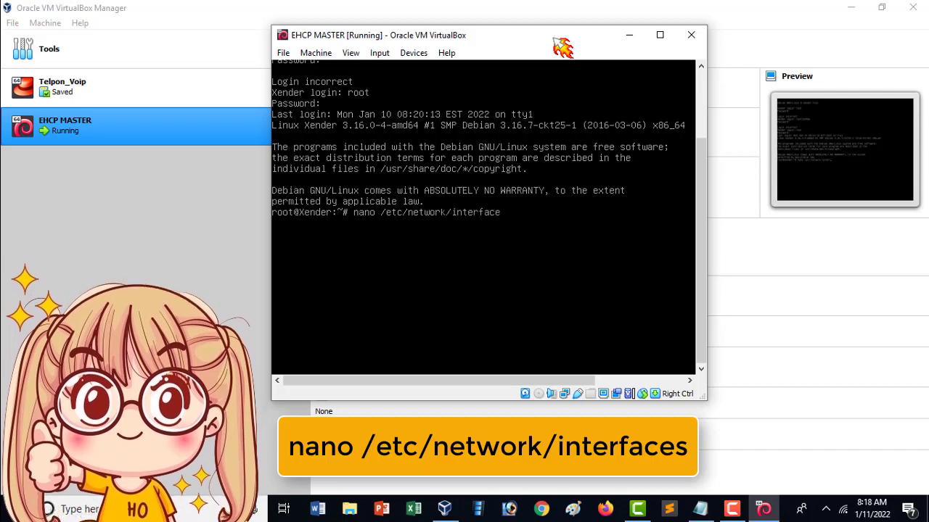
pyautogui.write('s')
pyautogui.press('Return')
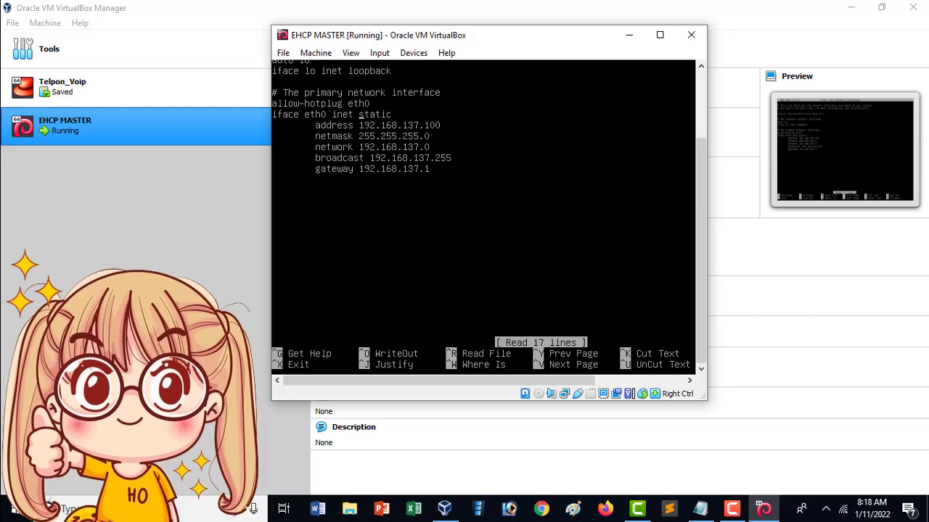
pyautogui.press('Down')
pyautogui.press('Down')
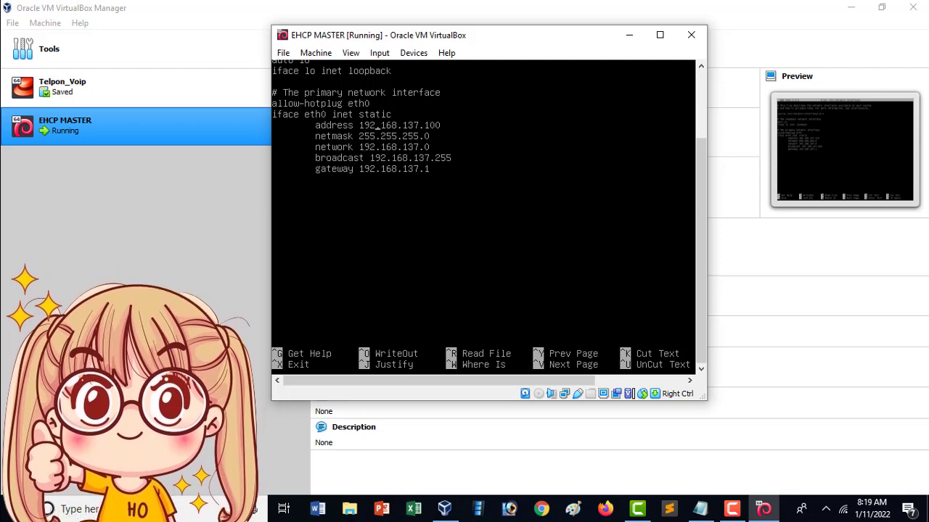
pyautogui.press('Right')
pyautogui.press('Right')
pyautogui.press('Right')
pyautogui.press('Right')
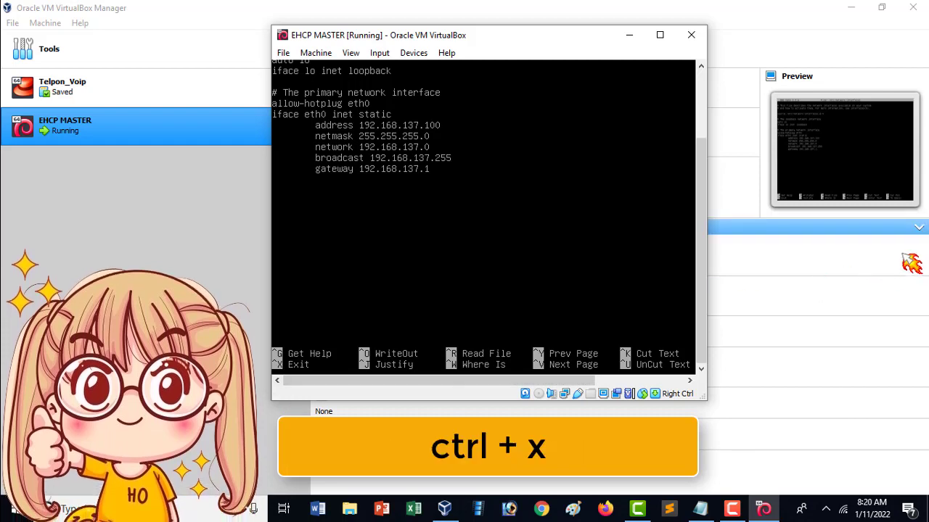
pyautogui.hotkey('ctrl', 'x')
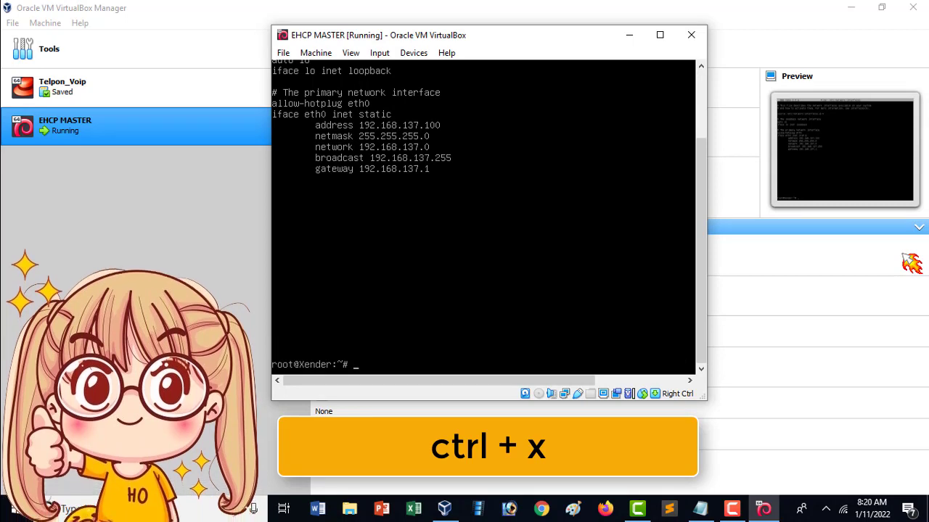
pyautogui.press('Up')
pyautogui.press('Up')
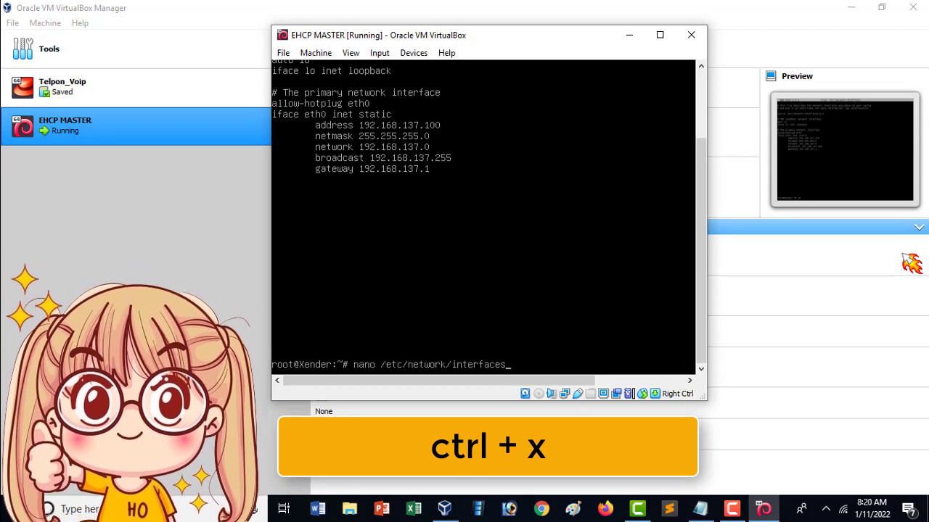
pyautogui.press('Return')
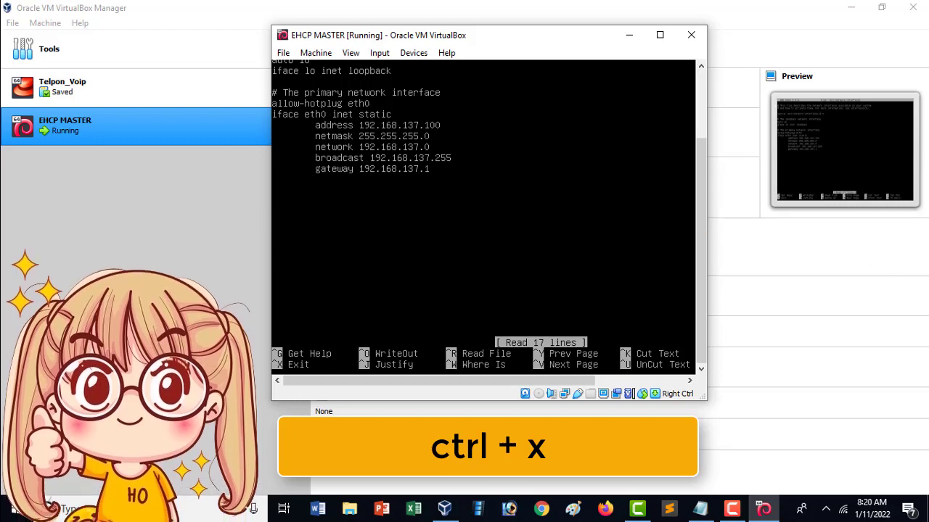
# - Change eth0's address from 192.168.137.100 to 192.168.137.101
pyautogui.press('Right')
pyautogui.press('Right')
pyautogui.press('Right')
pyautogui.press('Right')
pyautogui.press('Right')
pyautogui.press('Right')
pyautogui.press('Right')
pyautogui.press('Right')
pyautogui.press('Right')
pyautogui.press('Right')
pyautogui.press('Right')
pyautogui.press('Right')
pyautogui.press('Right')
pyautogui.press('Right')
pyautogui.press('Right')
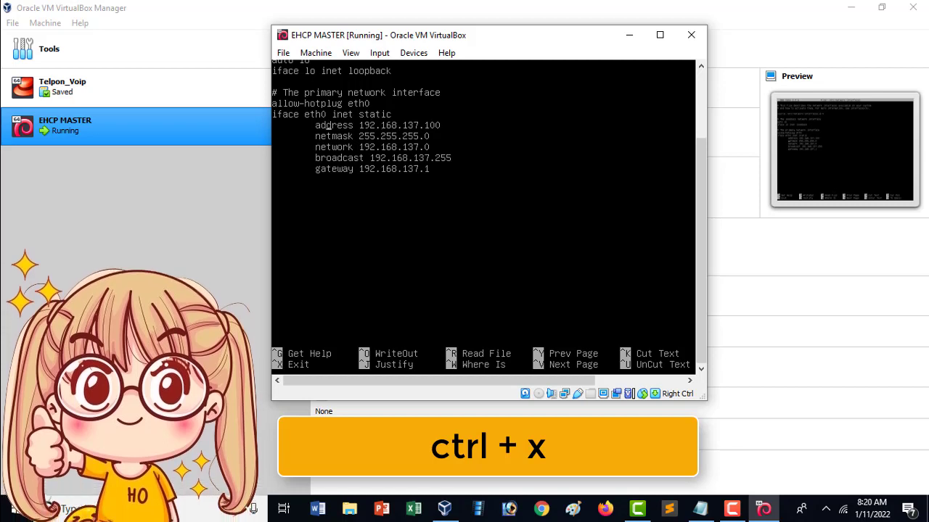
pyautogui.press('Right')
pyautogui.press('Right')
pyautogui.press('Right')
pyautogui.press('Right')
pyautogui.press('BackSpace')
pyautogui.write('1')
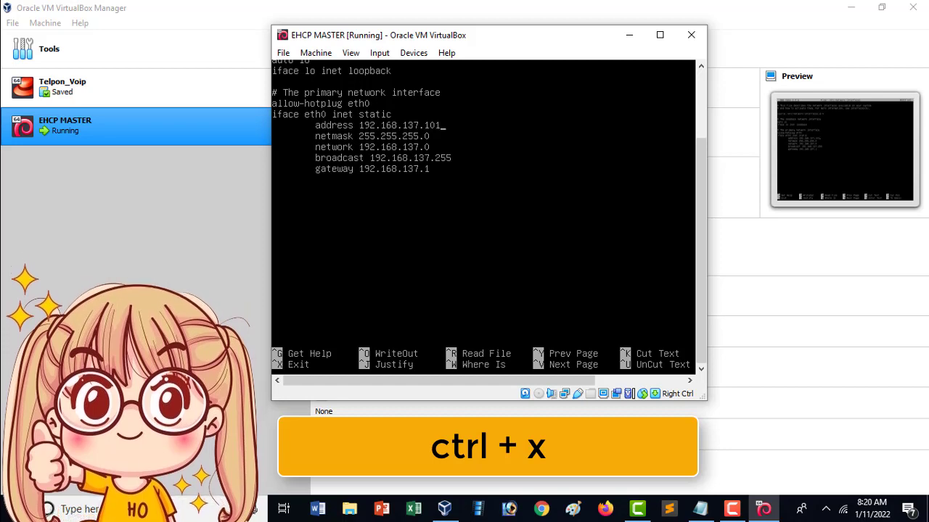
# - Save the changes to /etc/network/interfaces and exit nano
pyautogui.hotkey('ctrl', 'x')
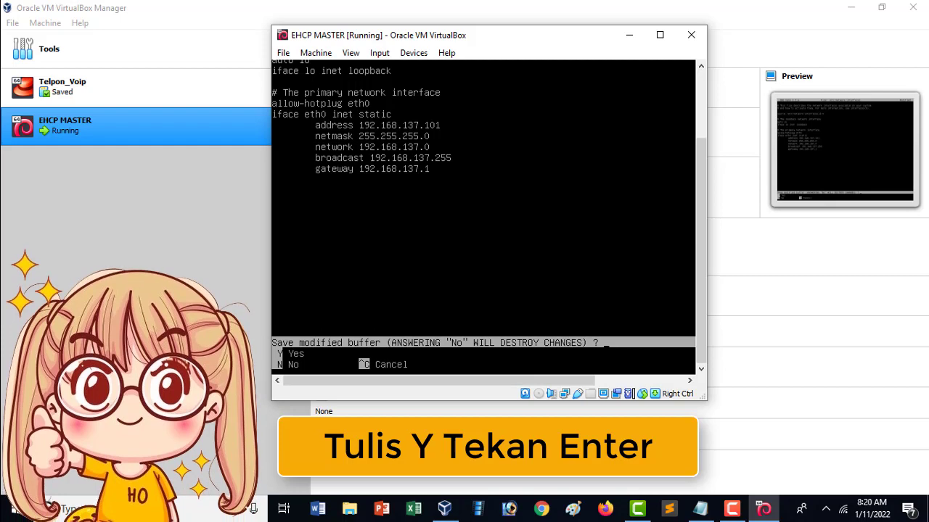
pyautogui.press('y')
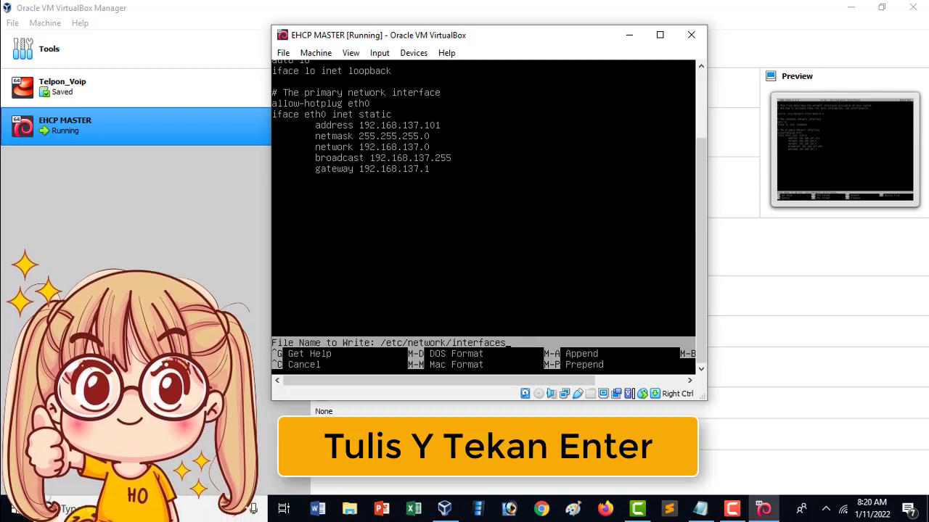
pyautogui.press('Return')
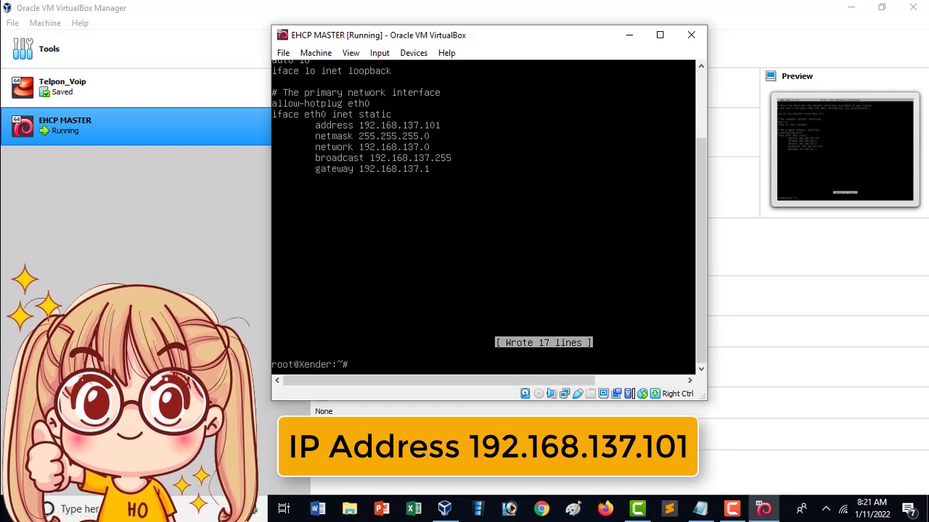
# - Run ifconfig to check eth0, still at 192.168.137.100, then type reboot
pyautogui.write('i')
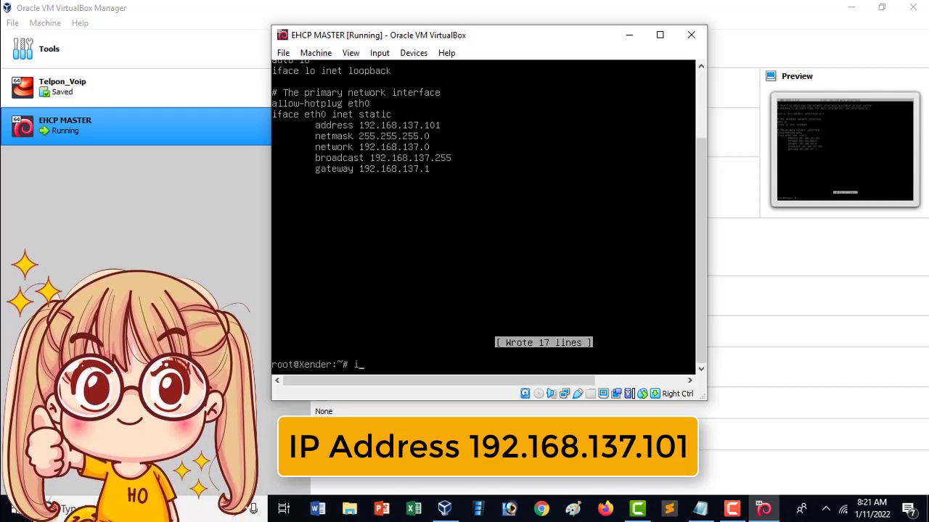
pyautogui.write('fconfig')
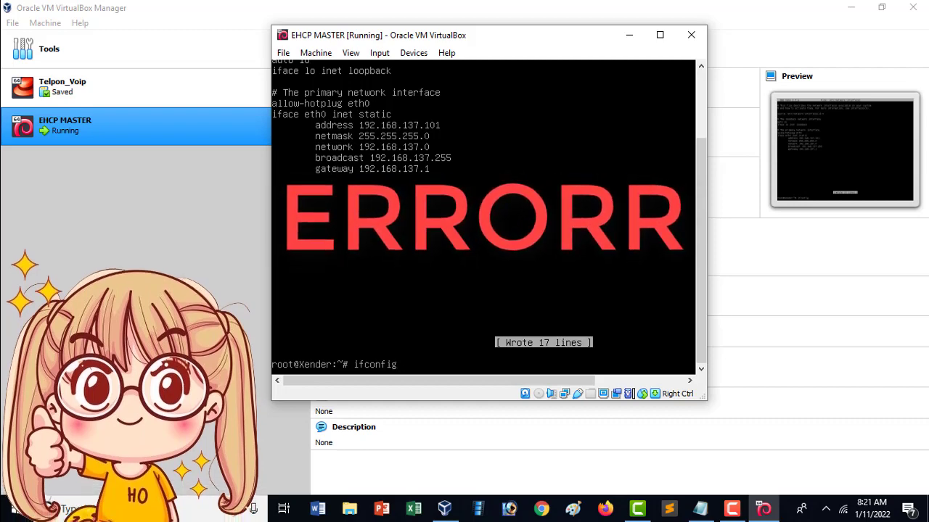
pyautogui.press('Return')
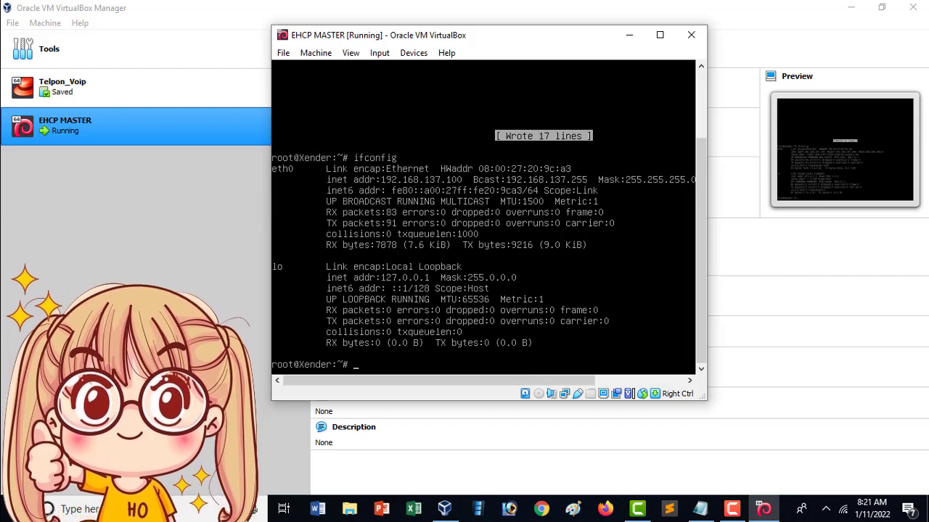
pyautogui.write('reboot')
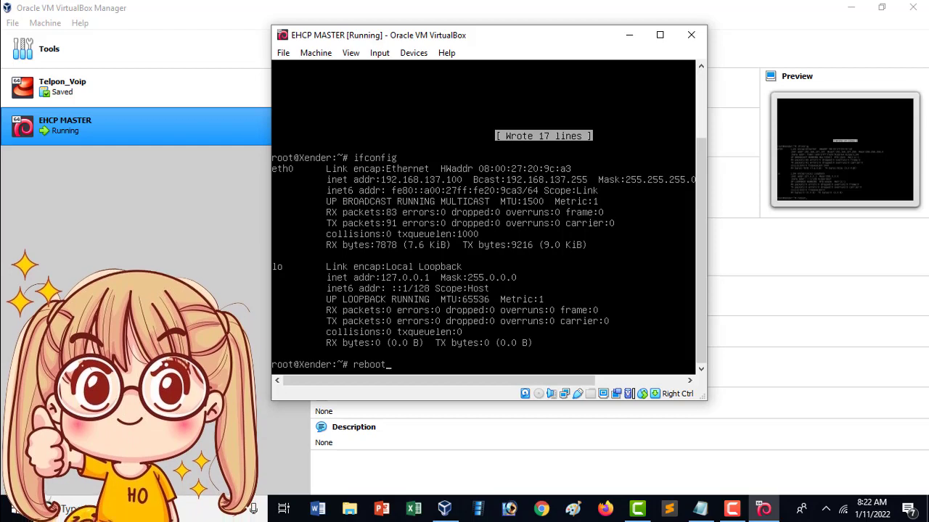
# - Reboot the guest and start Debian from the GRUB menu
pyautogui.press('Return')
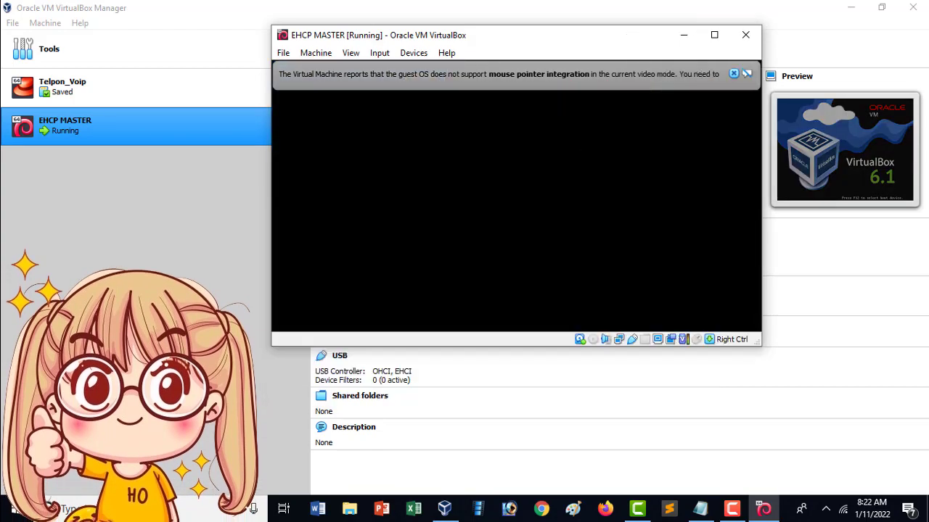
pyautogui.press('Return')
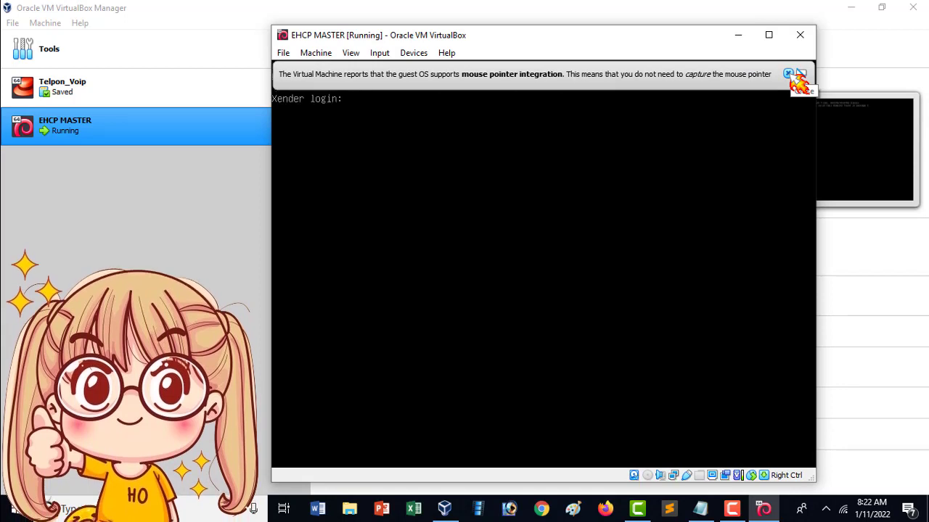
# - Log in to the rebooted guest as root
pyautogui.write('root')
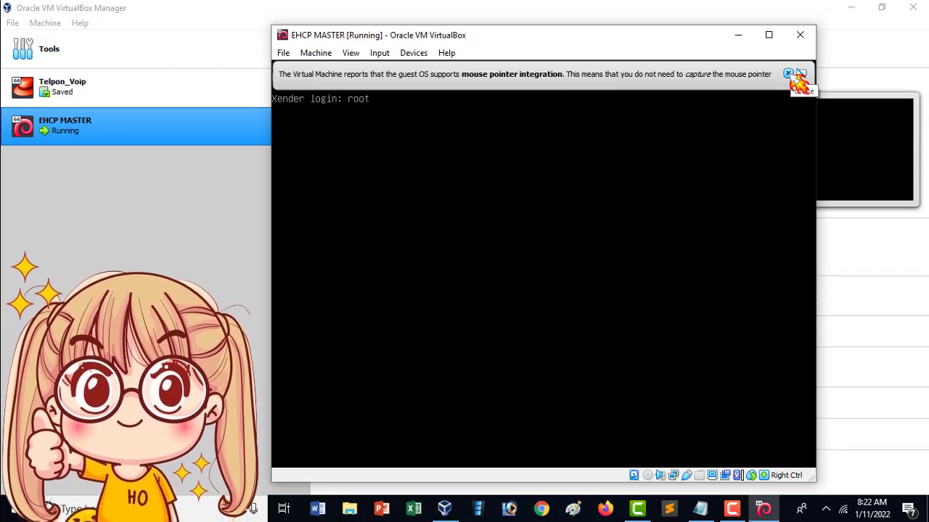
pyautogui.press('Return')
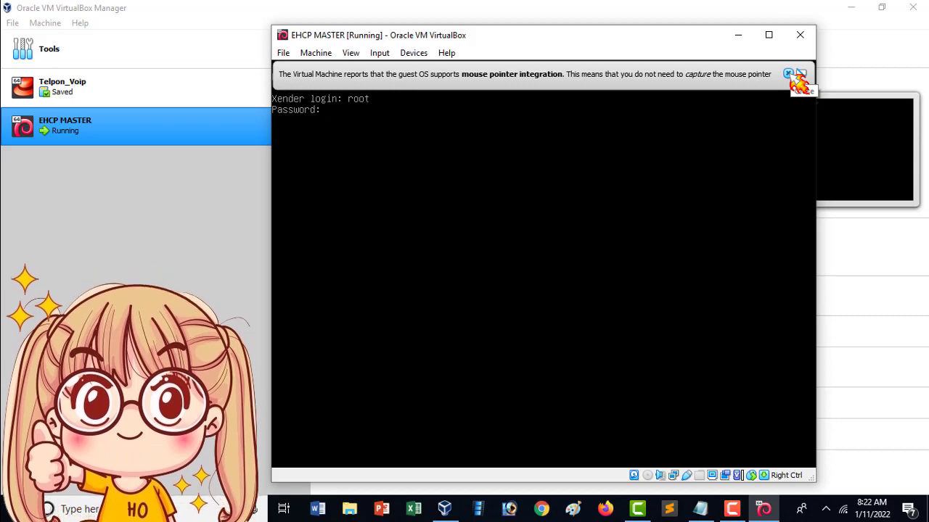
pyautogui.press('Return')
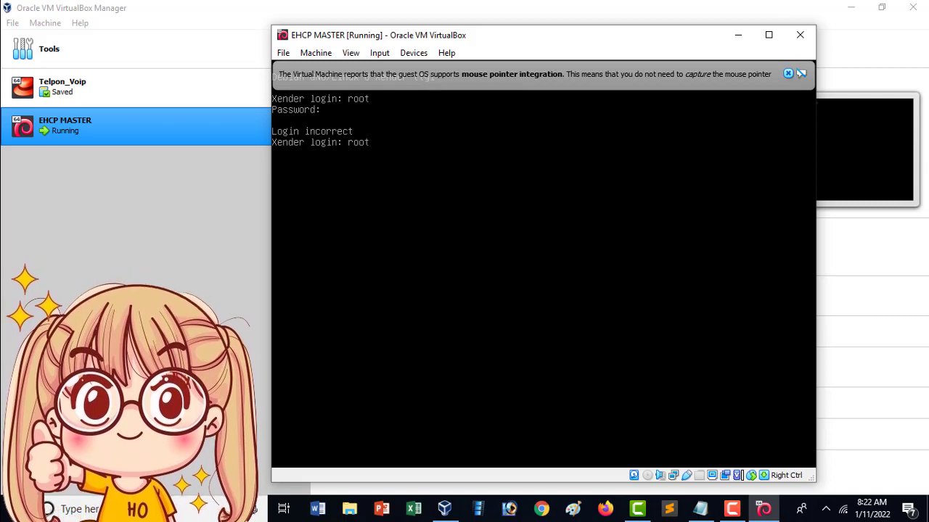
pyautogui.press('Return')
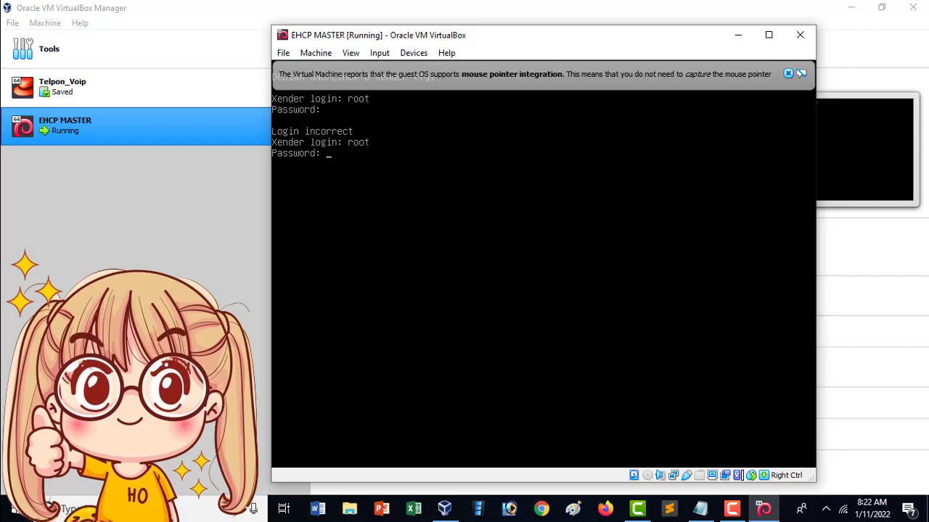
pyautogui.press('Return')
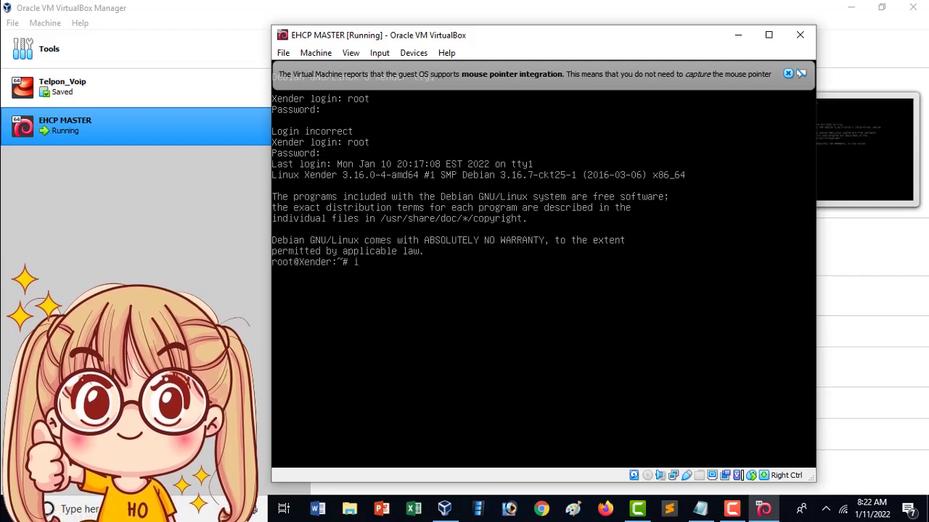
# - Run ifconfig to confirm eth0 at 192.168.137.101, then bring up the Windows network tray menu
pyautogui.write('ifconfig')
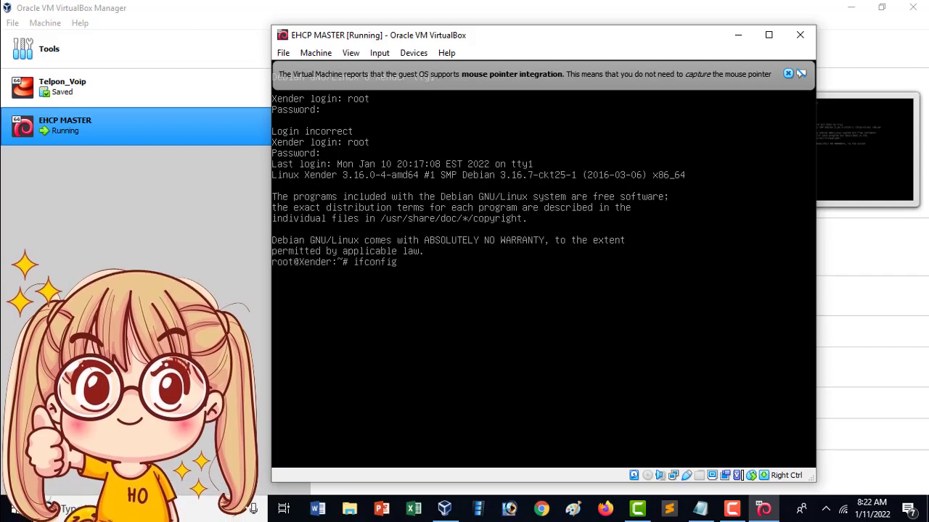
pyautogui.press('Return')
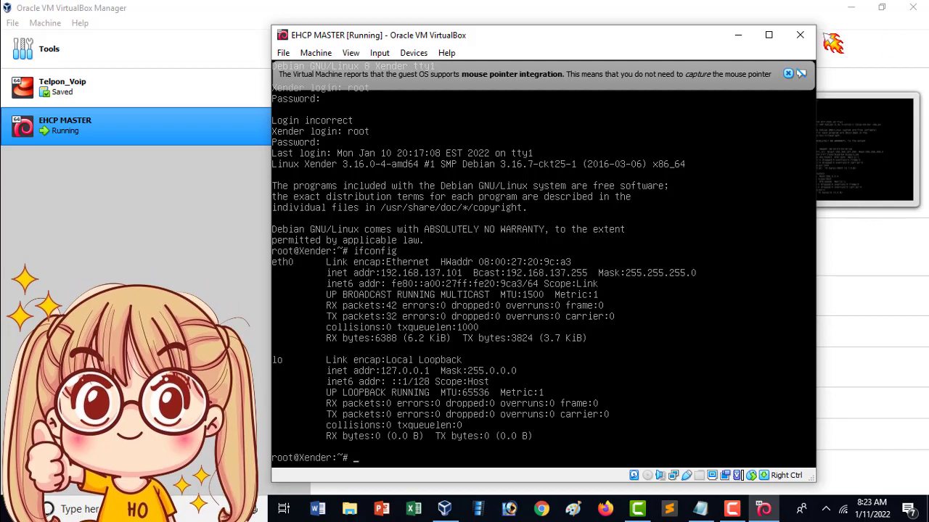
pyautogui.moveTo(537, 37); pyautogui.dragTo(449, 42)
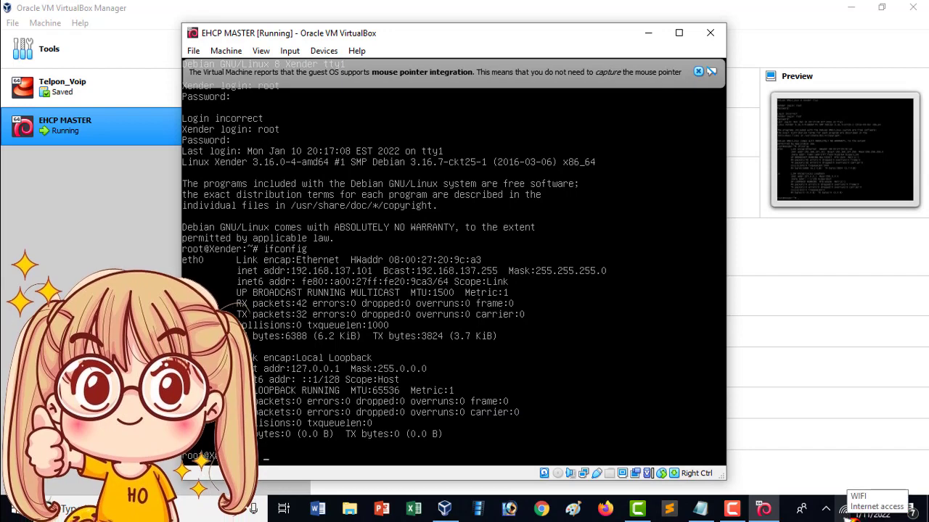
pyautogui.rightClick(843, 512)
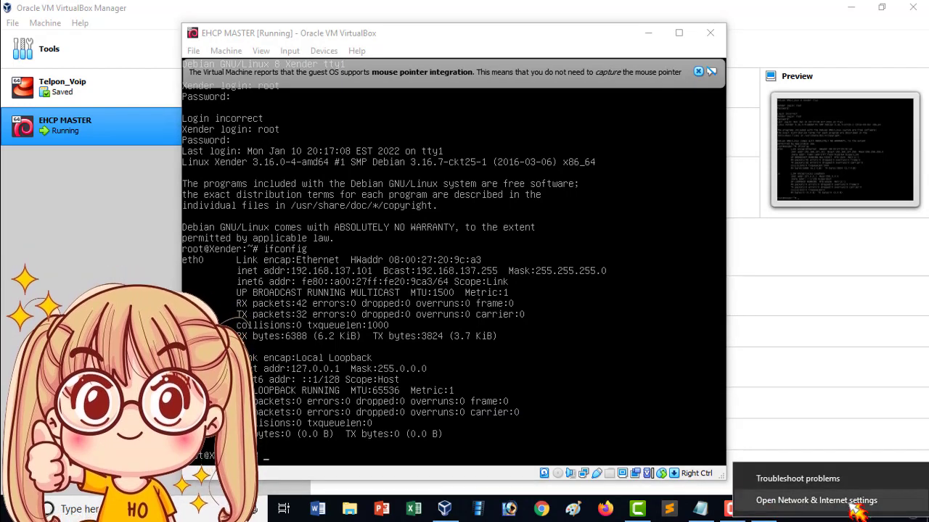
# - Go from Network & Internet settings to the Network Connections adapter list
pyautogui.click(856, 510)
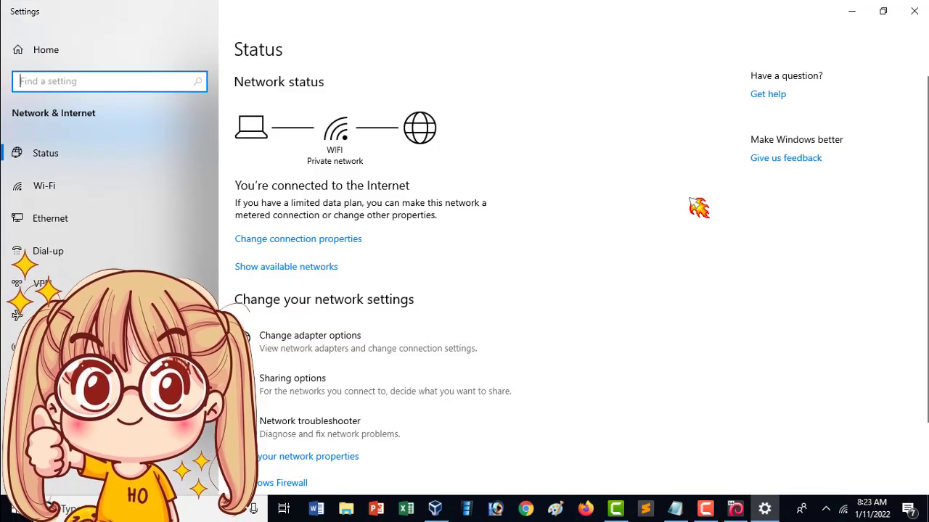
pyautogui.rightClick(843, 510)
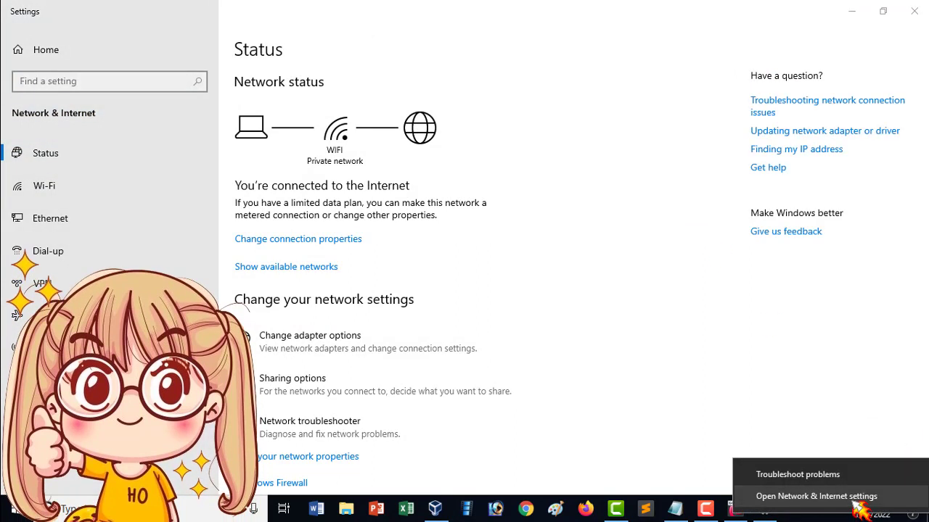
pyautogui.click(640, 357)
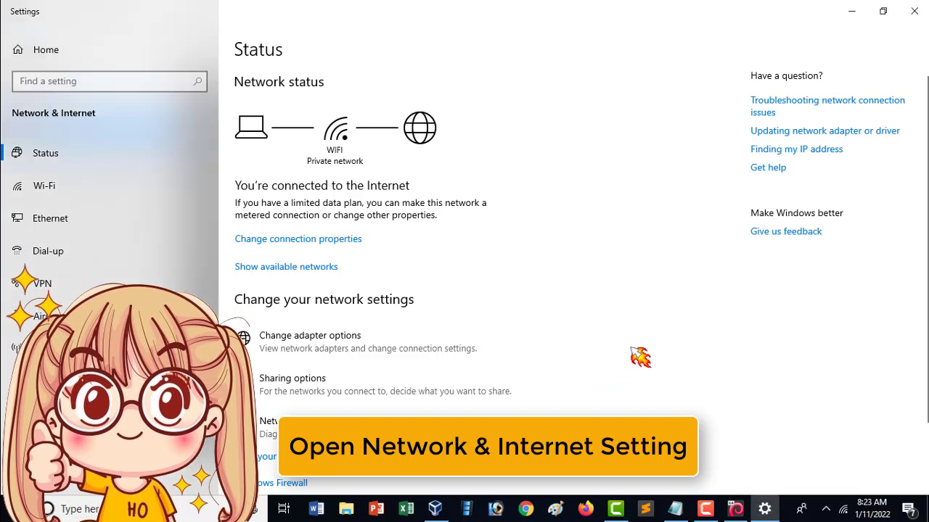
pyautogui.click(376, 340)
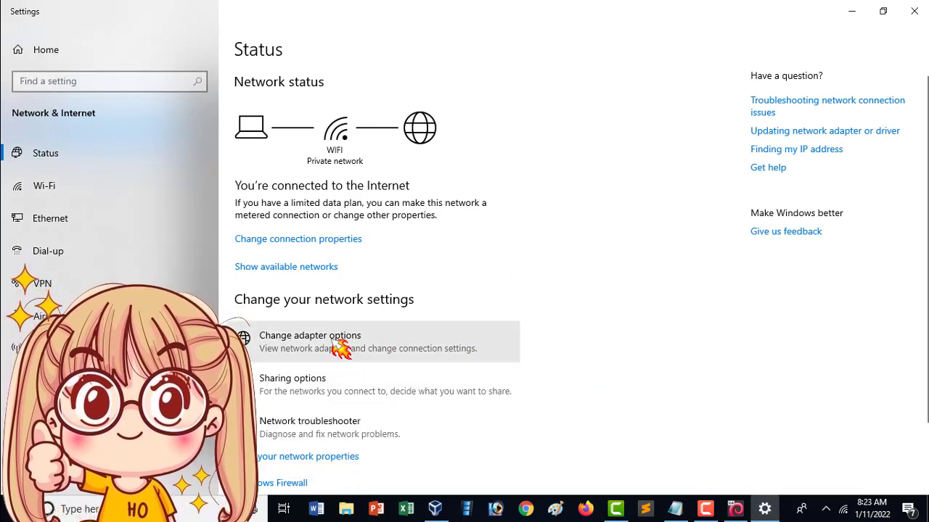
pyautogui.click(336, 347)
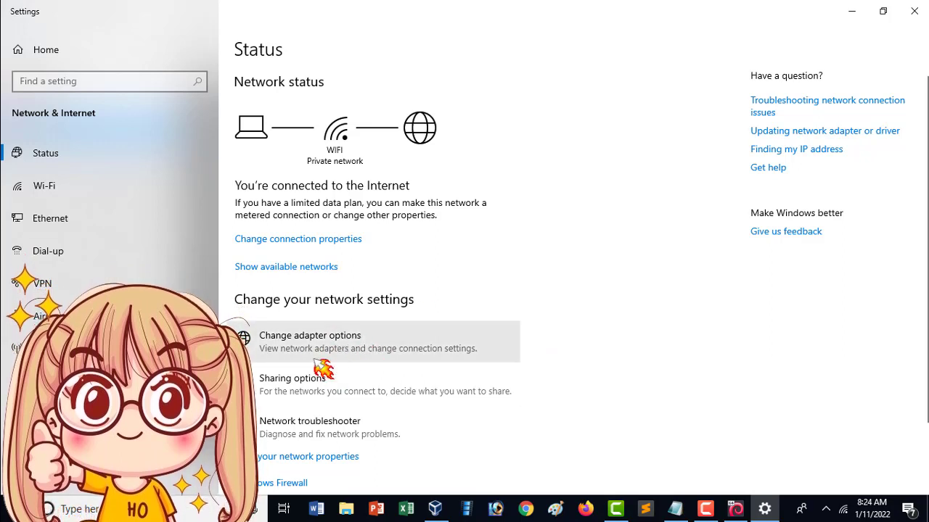
pyautogui.click(353, 342)
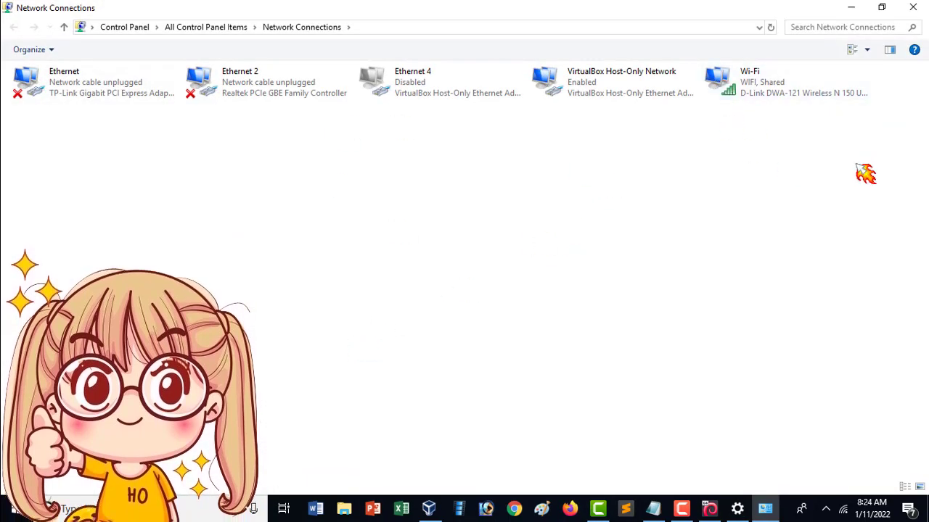
# - Review the Ethernet, Wi-Fi and Host-Only adapters, then open the Wi-Fi adapter's context menu
pyautogui.moveTo(900, 147); pyautogui.dragTo(371, 167)
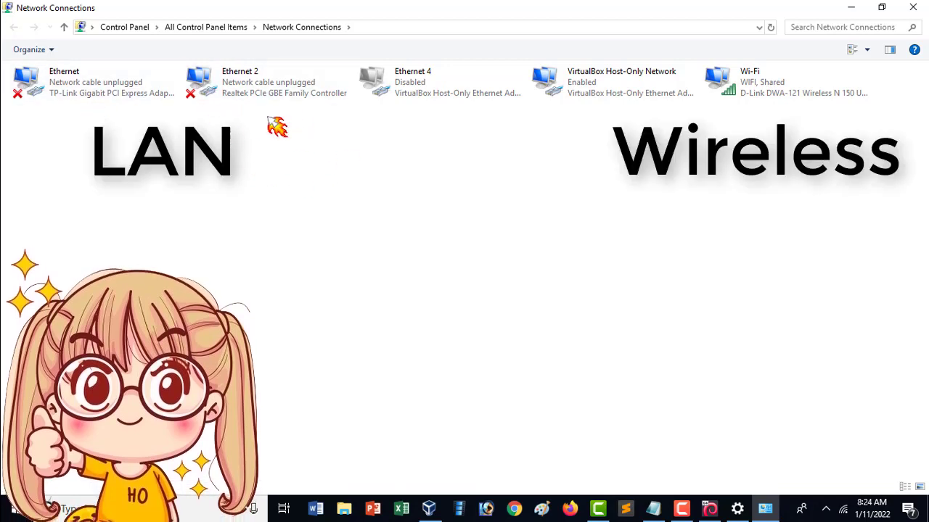
pyautogui.moveTo(262, 113); pyautogui.dragTo(9, 86)
pyautogui.click(500, 245)
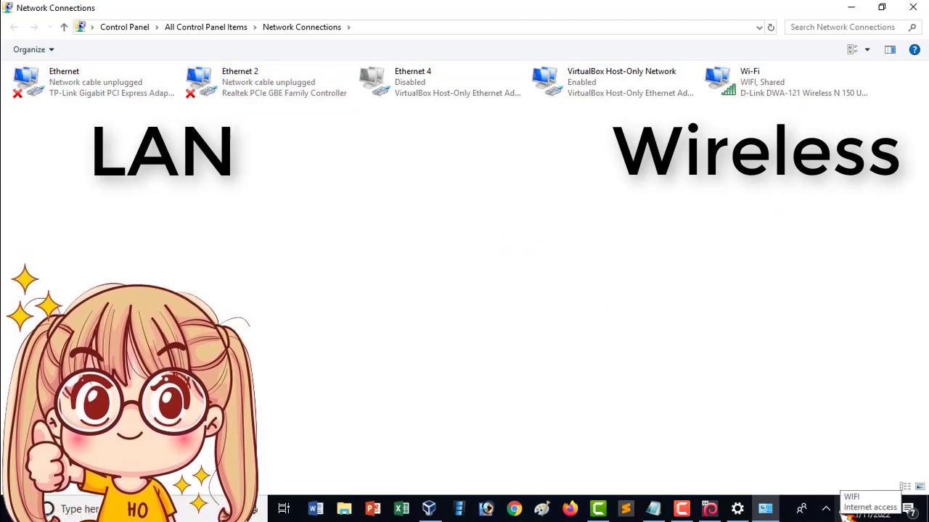
pyautogui.click(845, 511)
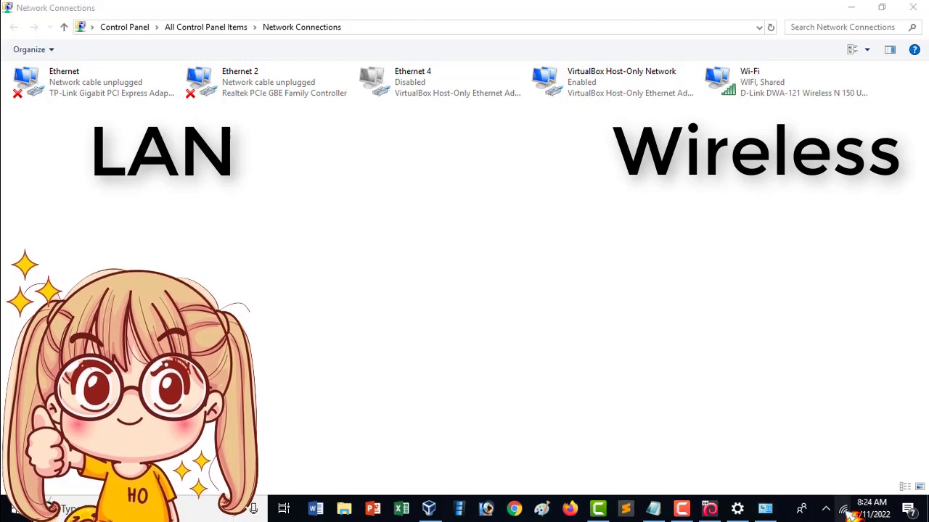
pyautogui.click(540, 305)
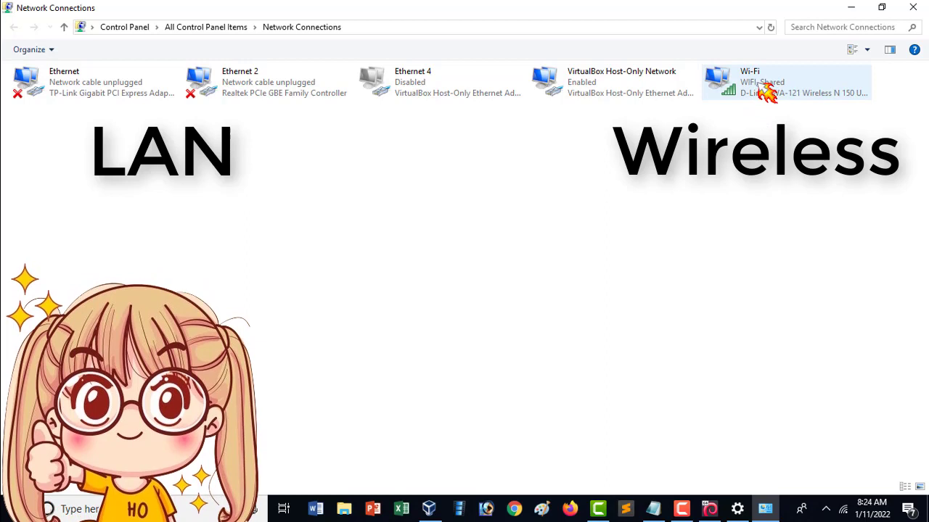
pyautogui.rightClick(763, 90)
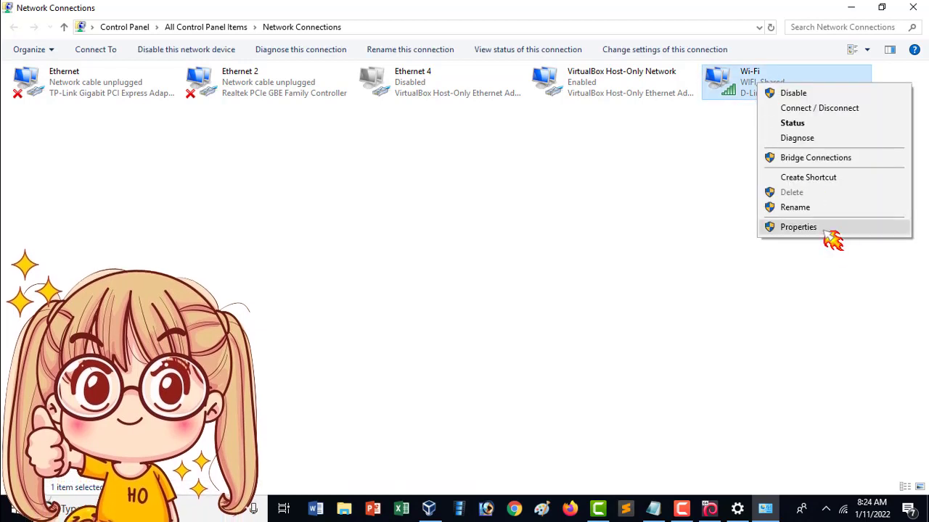
# - Enable Wi-Fi Internet Connection Sharing to VirtualBox Host-Only Network and confirm with OK
pyautogui.click(826, 229)
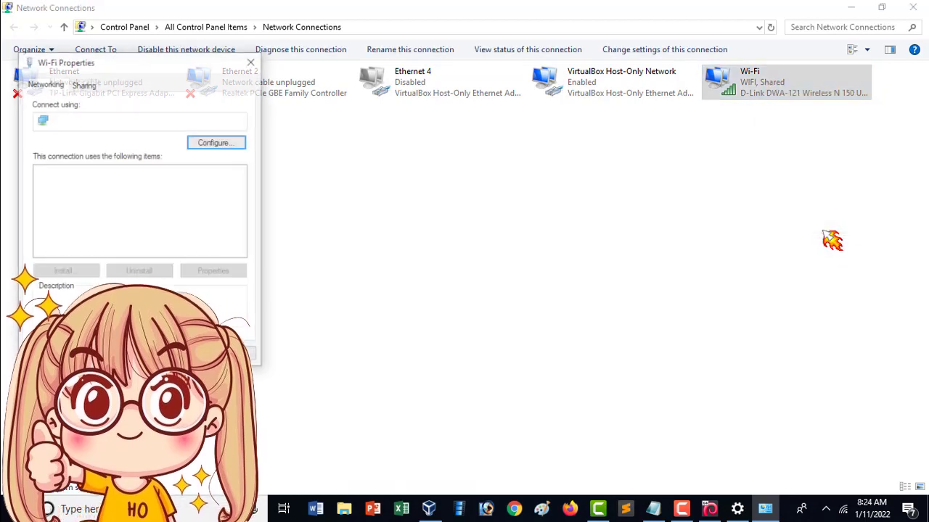
pyautogui.moveTo(122, 71); pyautogui.dragTo(421, 120)
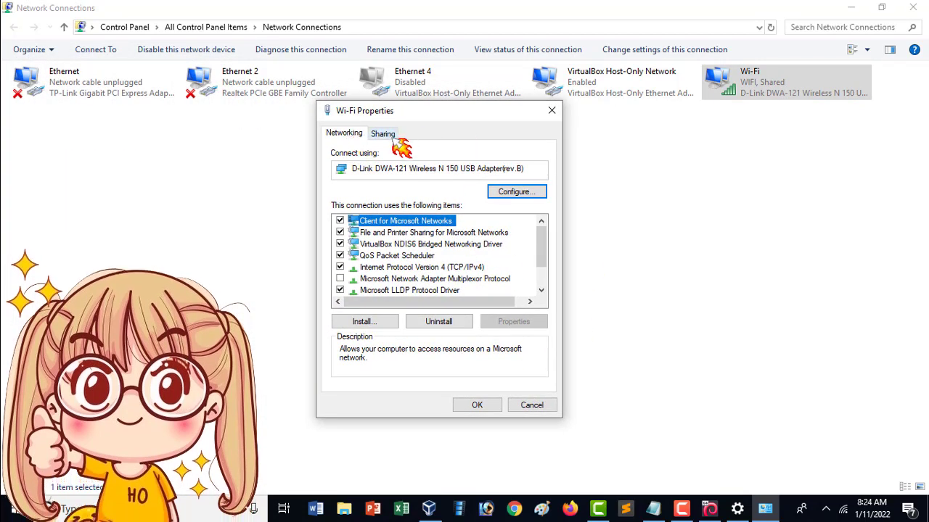
pyautogui.click(383, 134)
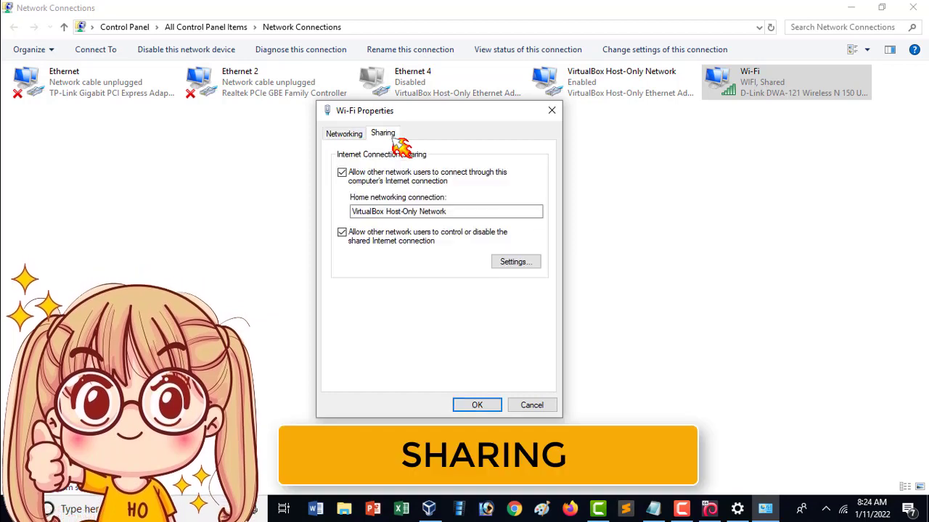
pyautogui.click(343, 173)
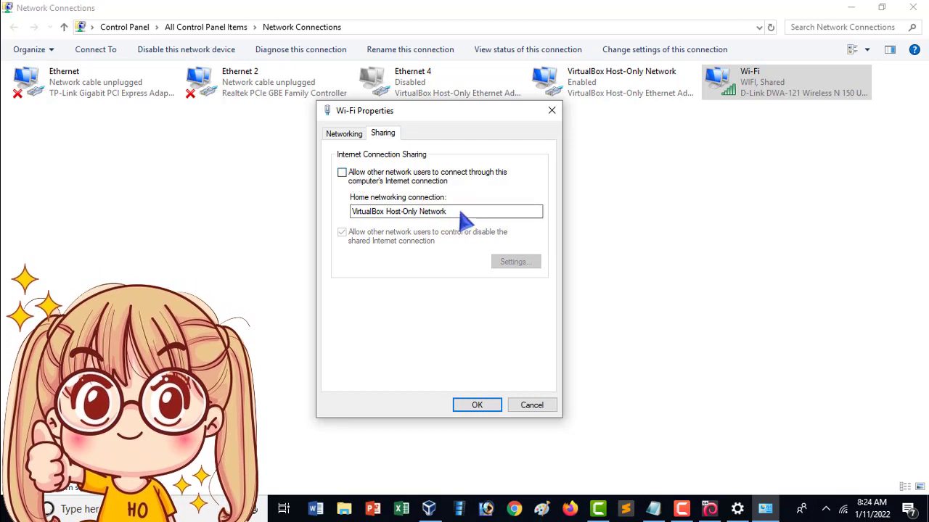
pyautogui.click(343, 174)
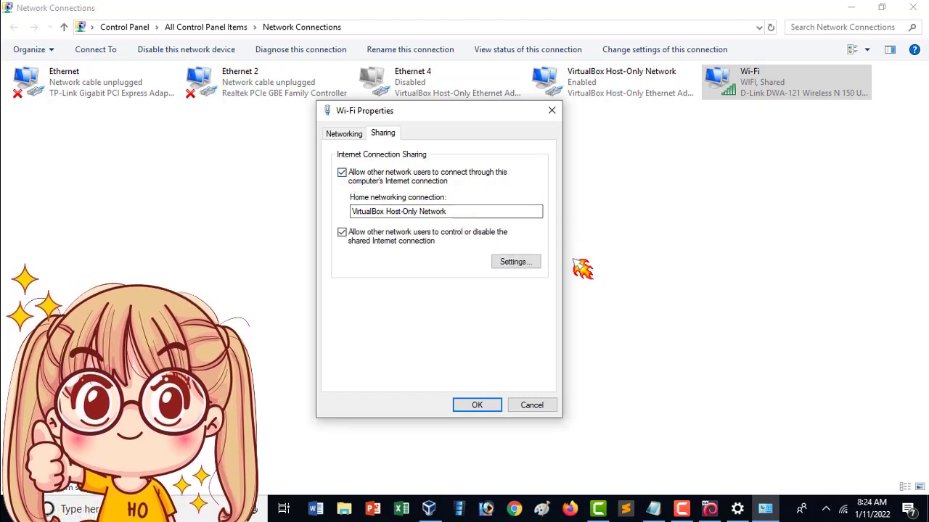
pyautogui.click(460, 213)
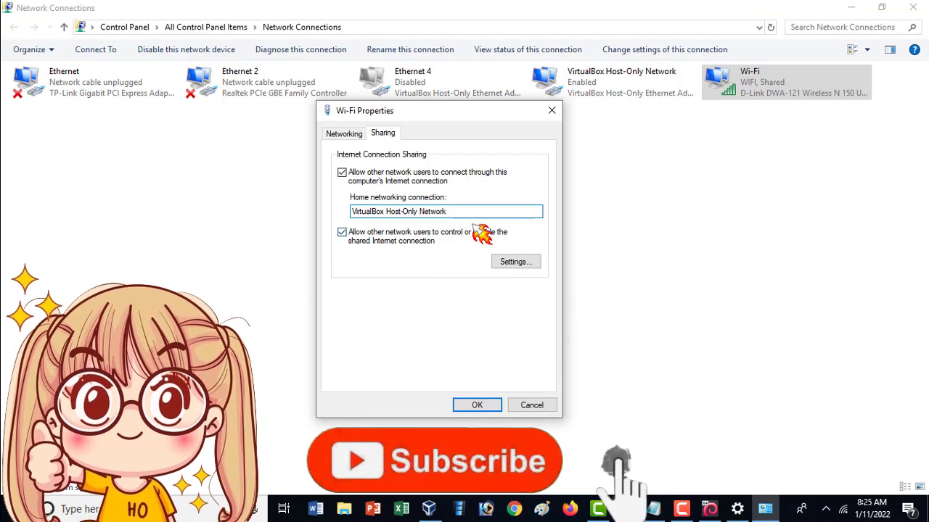
pyautogui.click(484, 406)
pyautogui.click(545, 301)
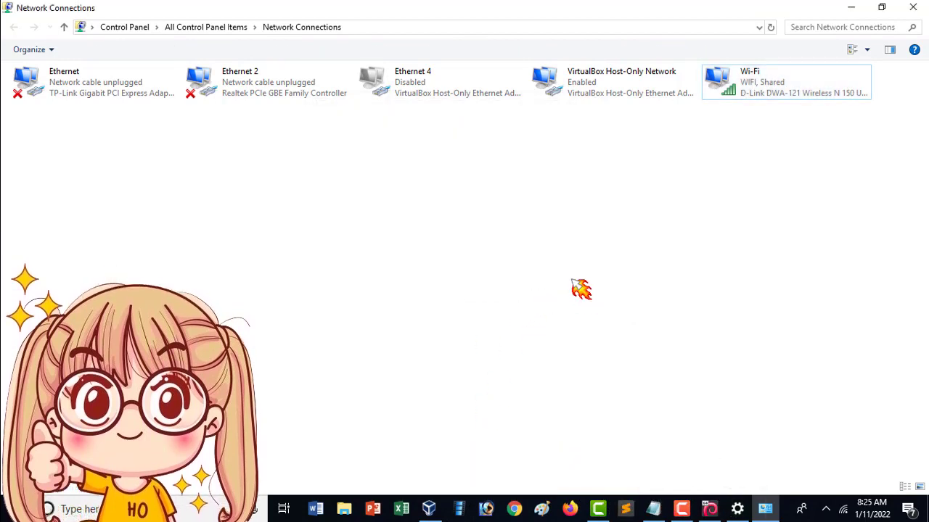
# - Close the Network Connections and Settings windows to return to the VM console
pyautogui.click(915, 10)
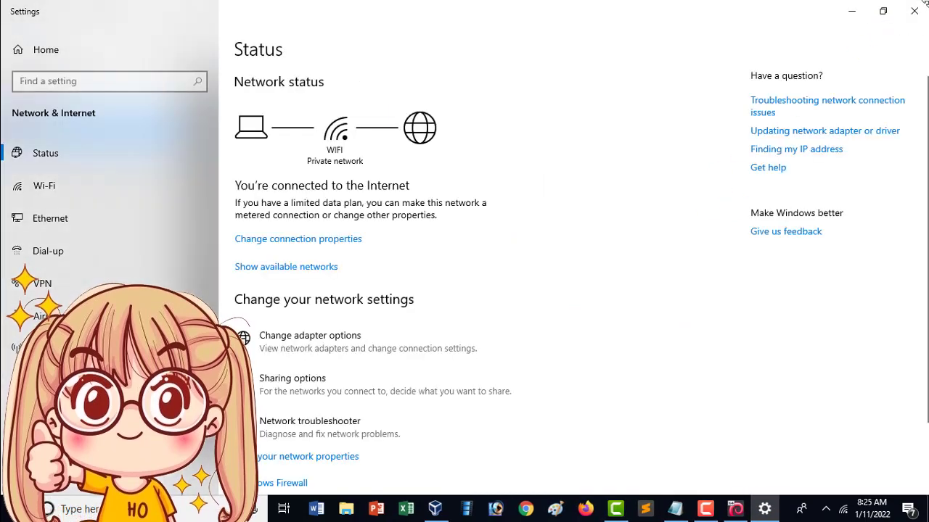
pyautogui.click(916, 11)
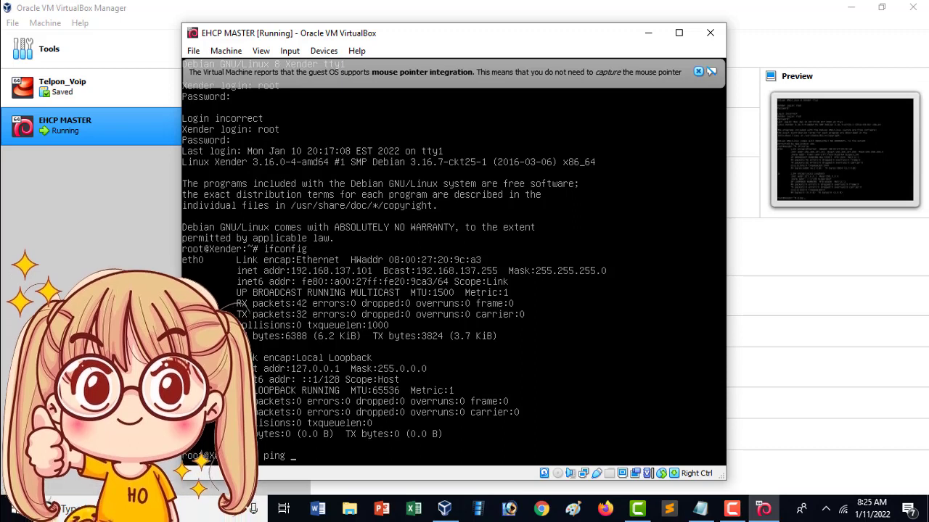
# - Run 'ping google.com' in the VM terminal and get replies from 142.250.4.102
pyautogui.write('www')
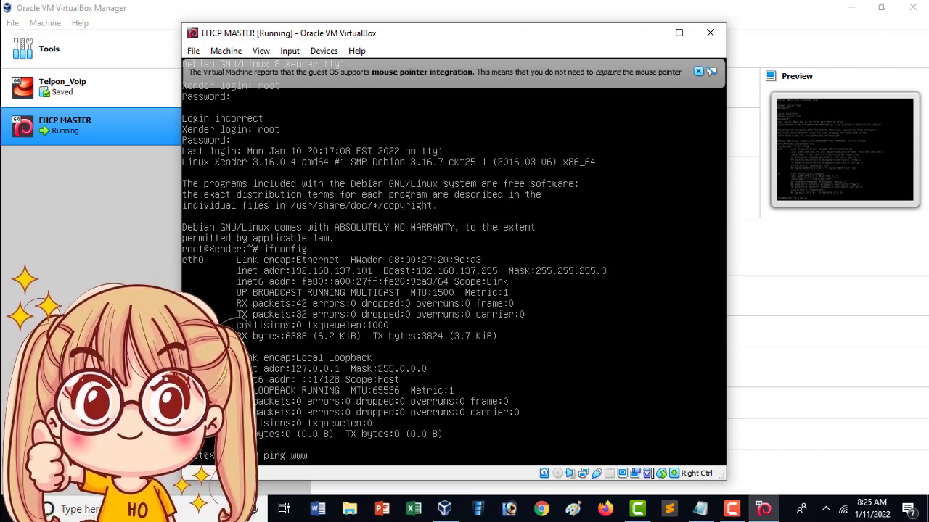
pyautogui.press('BackSpace')
pyautogui.press('BackSpace')
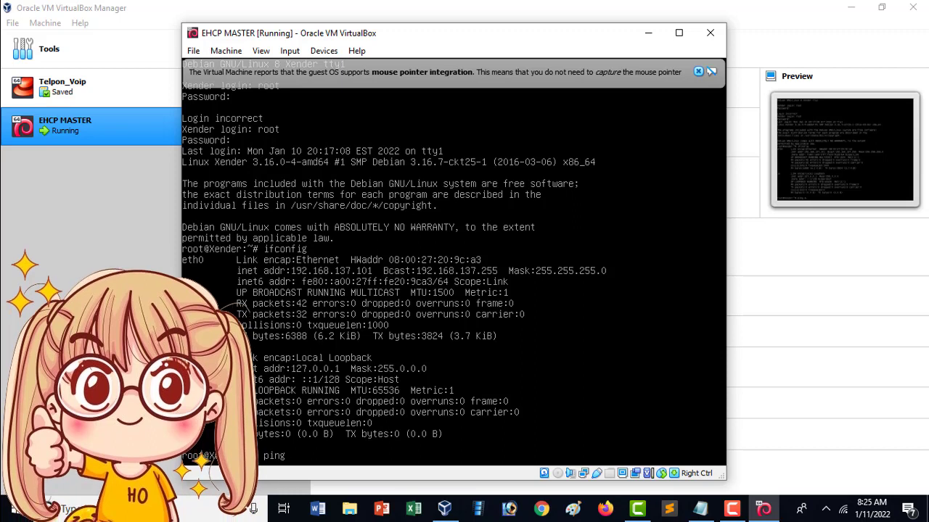
pyautogui.write('google.com')
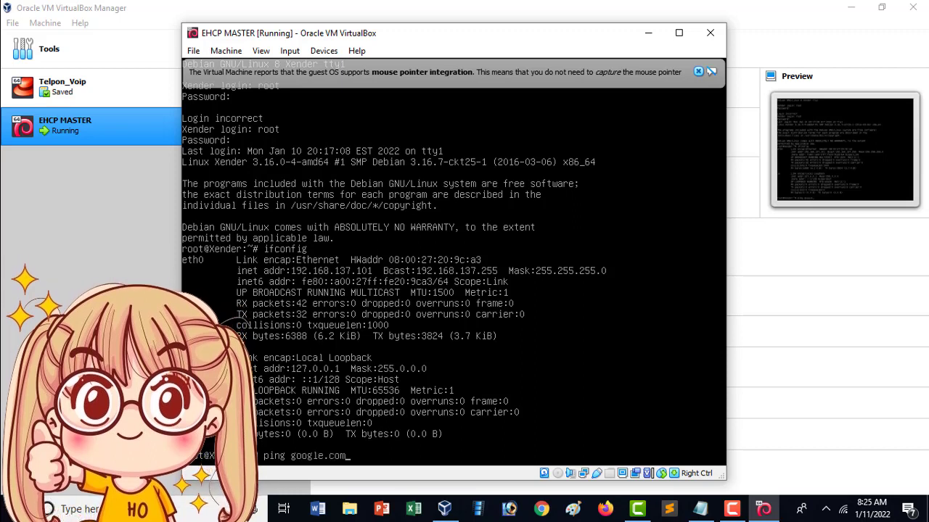
pyautogui.press('Return')
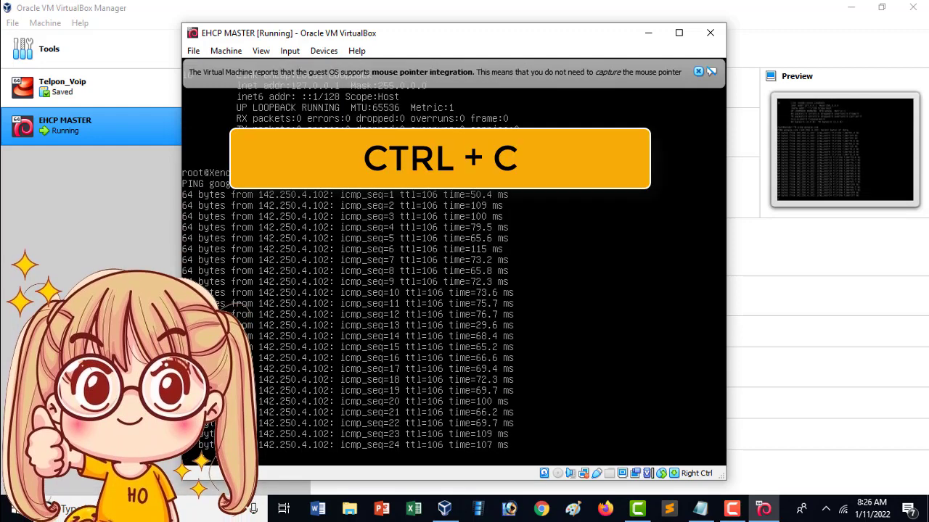
# - Stop the ping with Ctrl+C to show 24 packets received and 4% loss
pyautogui.hotkey('ctrl', 'c')
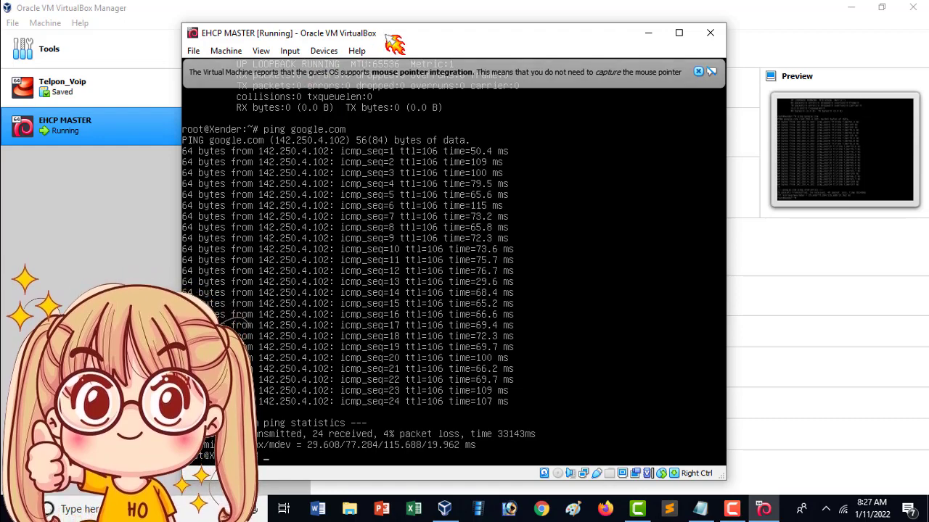
# - Reposition the VM window to uncover the VirtualBox Manager behind it
pyautogui.moveTo(396, 44); pyautogui.dragTo(424, 48)
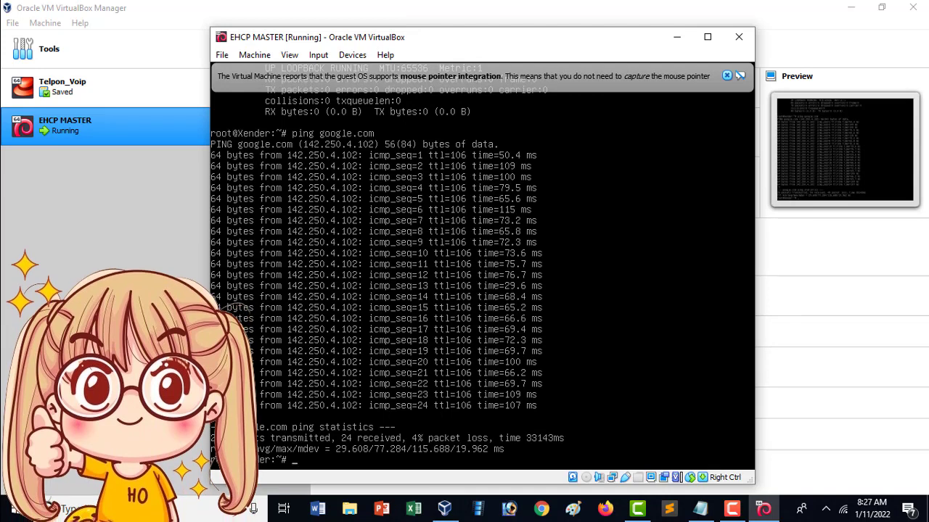
pyautogui.moveTo(576, 41); pyautogui.dragTo(586, 34)
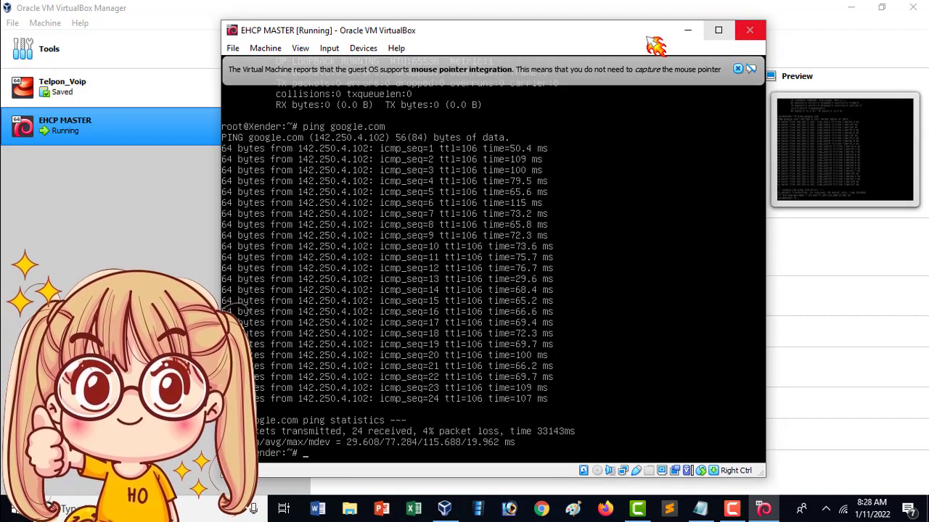
pyautogui.moveTo(592, 36); pyautogui.dragTo(684, 101)
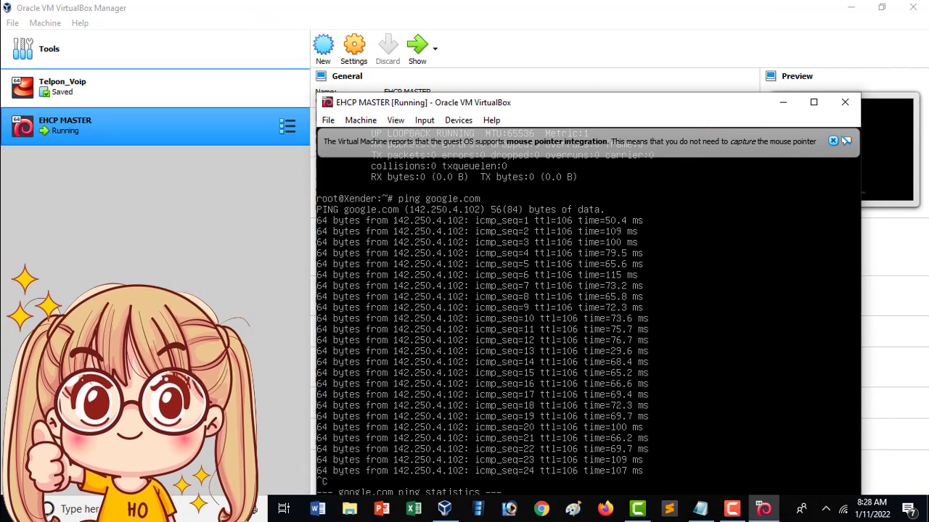
pyautogui.click(164, 9)
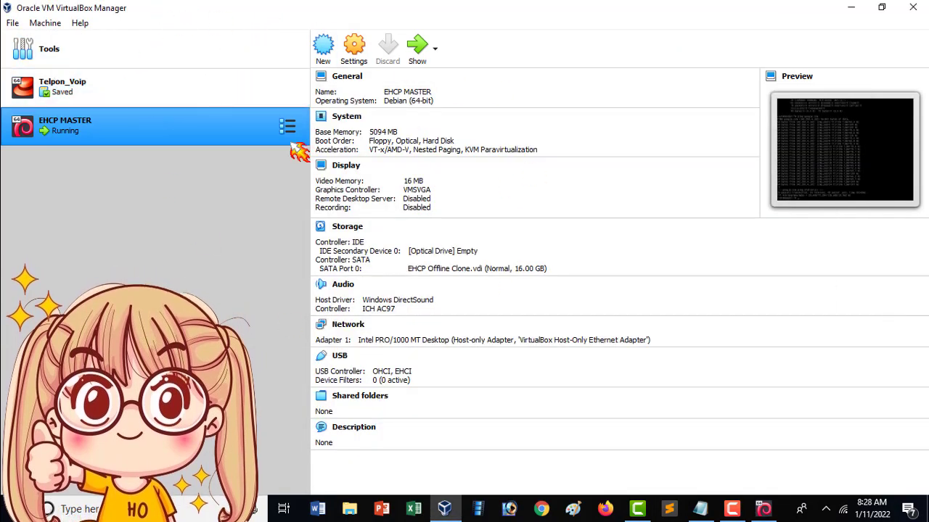
pyautogui.click(762, 510)
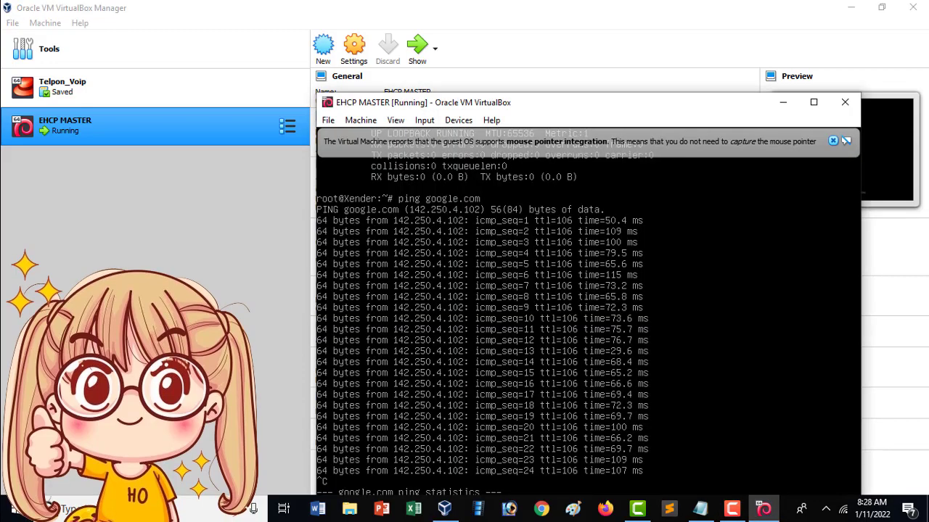
pyautogui.moveTo(609, 116); pyautogui.dragTo(619, 85)
# - Close the VirtualBox Manager and open the running VM's Machine menu
pyautogui.click(338, 89)
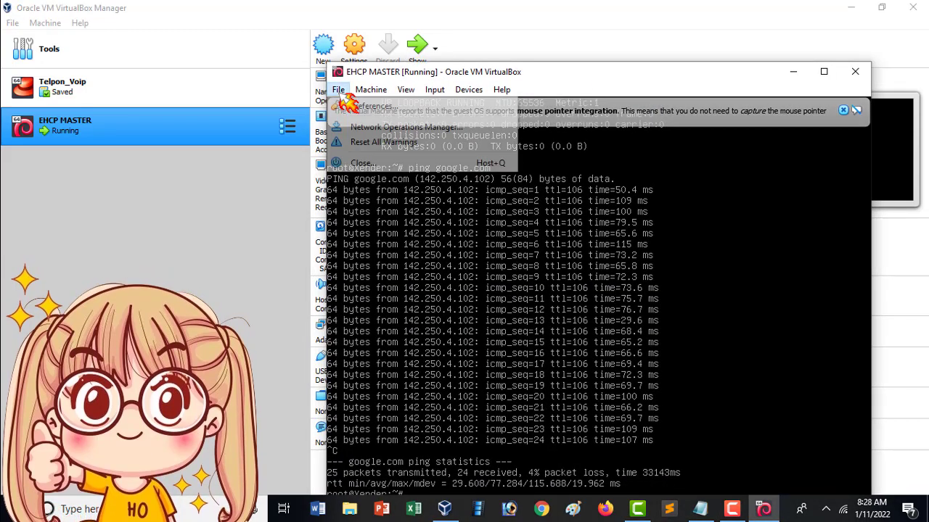
pyautogui.moveTo(371, 91)
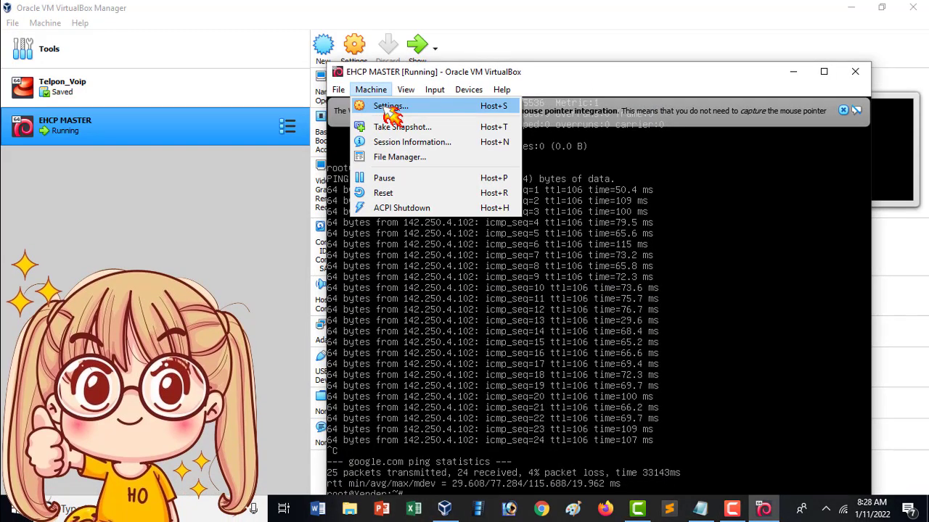
pyautogui.moveTo(468, 89)
pyautogui.click(464, 40)
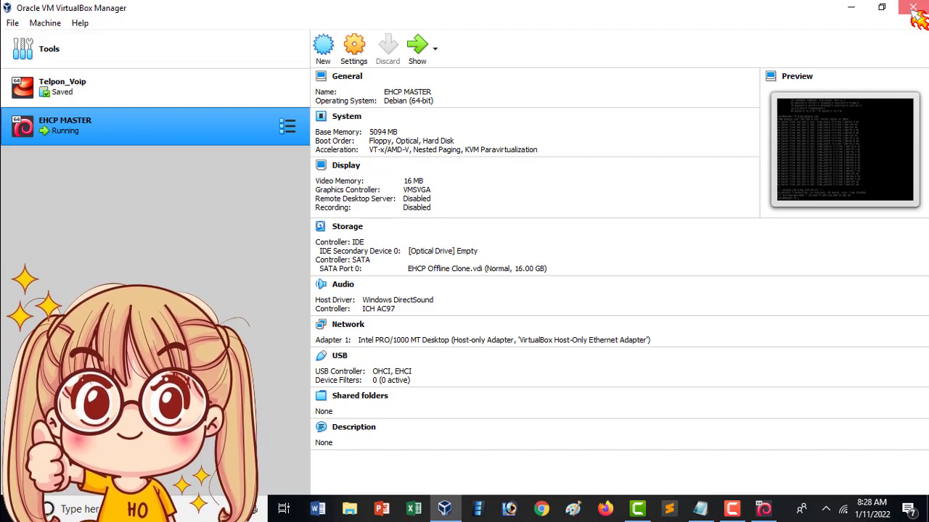
pyautogui.click(912, 7)
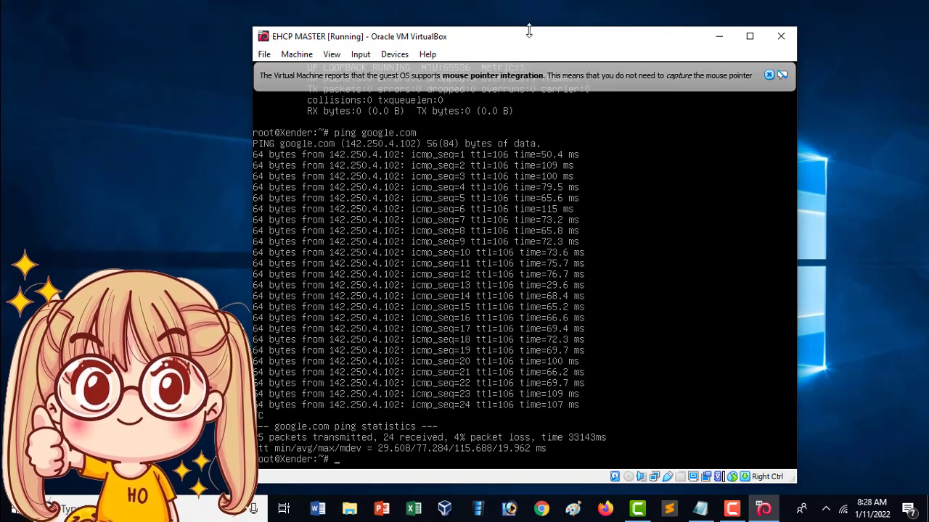
pyautogui.moveTo(528, 42); pyautogui.dragTo(510, 35)
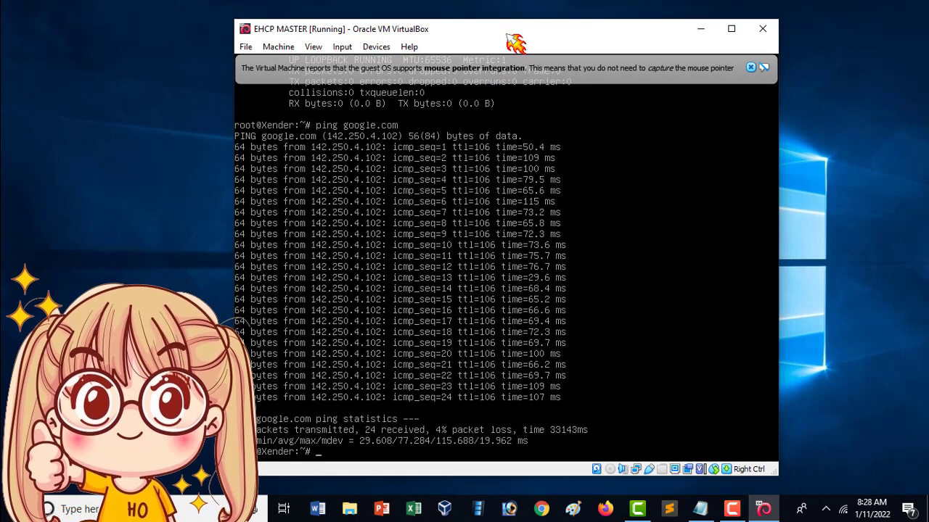
pyautogui.click(278, 47)
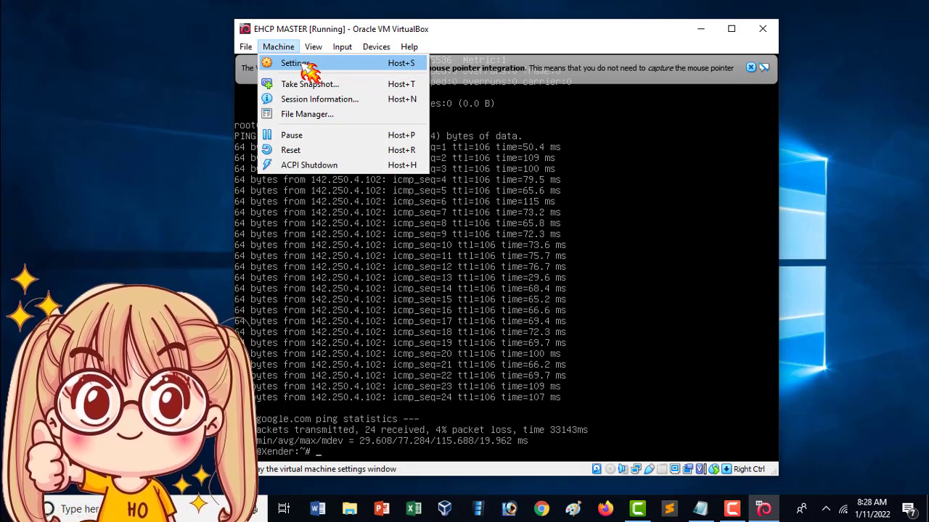
# - Attach debian-8.4.0-amd64-DVD-1.iso to the VM's empty IDE optical drive and apply the settings
pyautogui.click(294, 63)
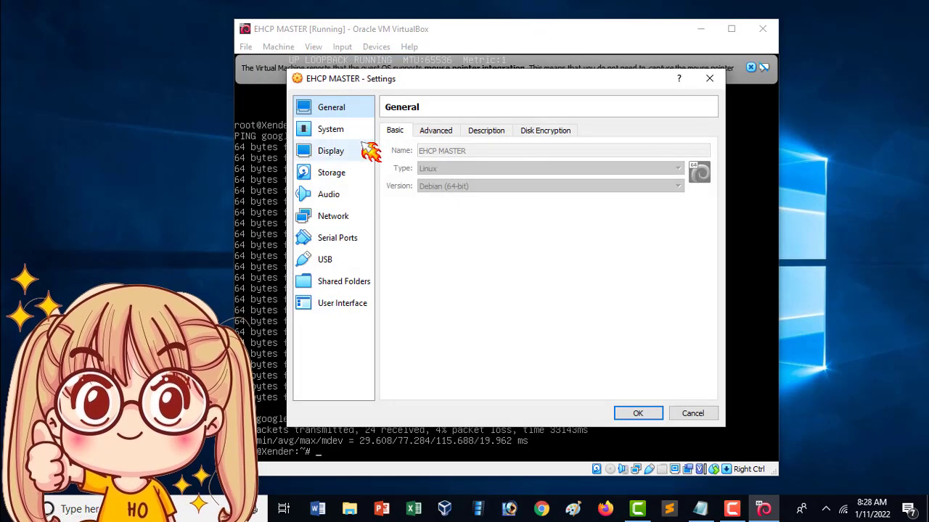
pyautogui.click(346, 176)
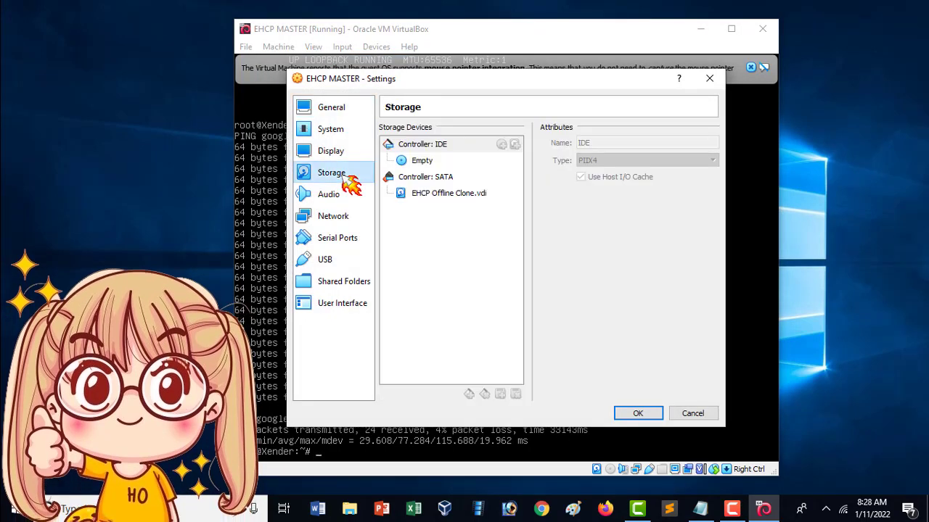
pyautogui.click(465, 162)
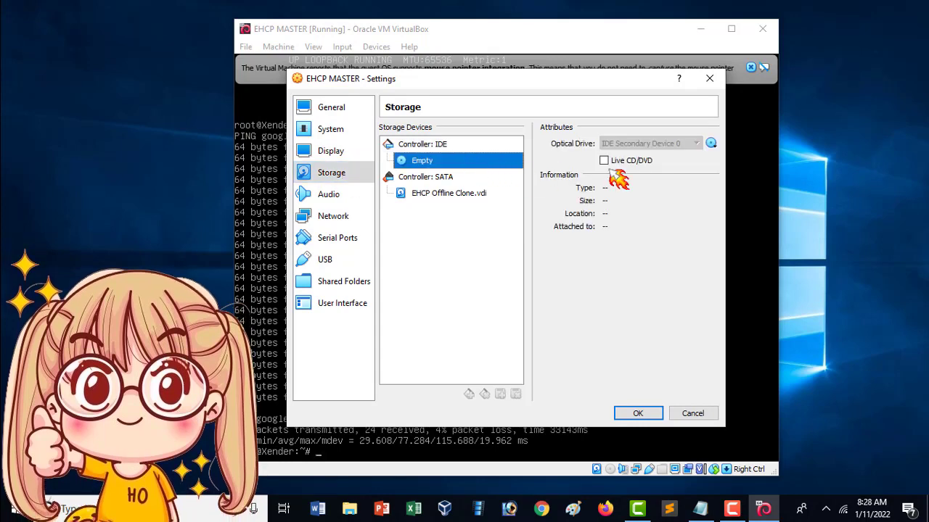
pyautogui.click(711, 142)
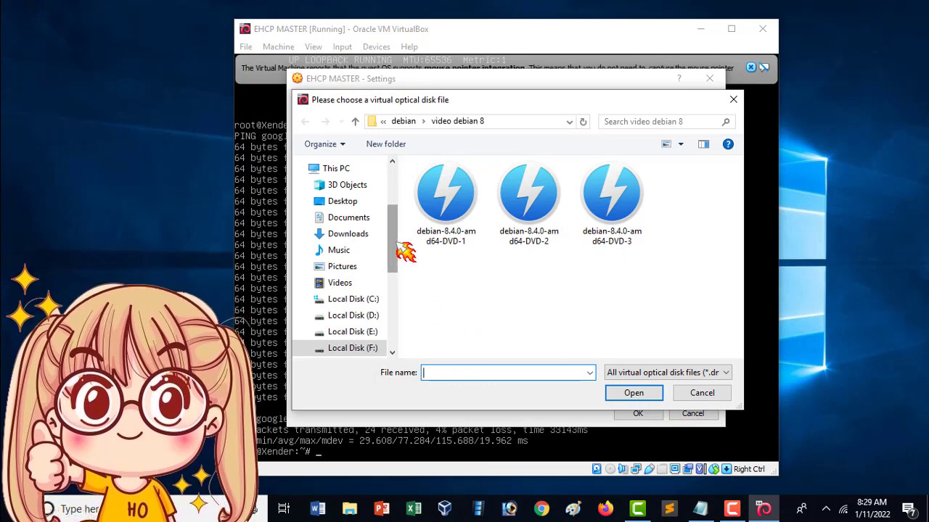
pyautogui.click(454, 239)
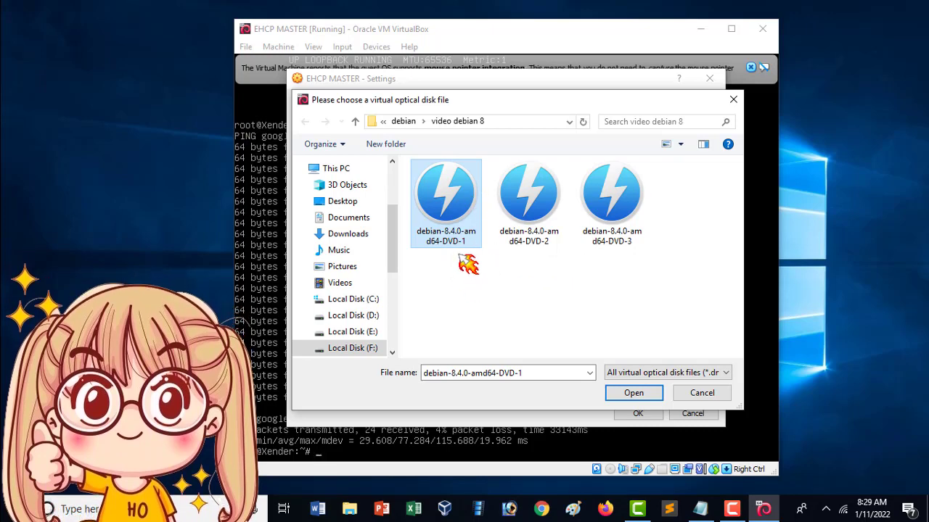
pyautogui.click(633, 394)
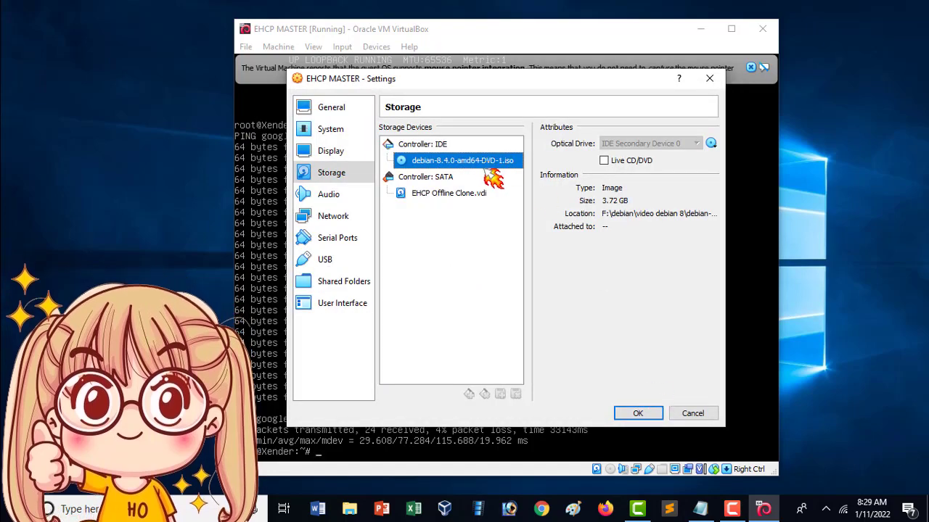
pyautogui.click(637, 413)
# - Run 'apt-get install apache2', fixing the misspelled 'apace2' package name after the first attempt fails
pyautogui.write('apt-get install')
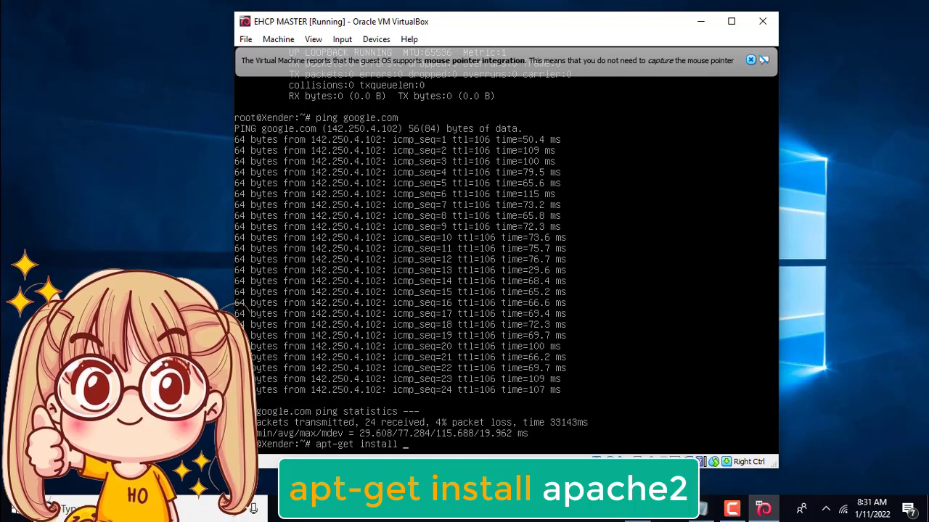
pyautogui.write('apa')
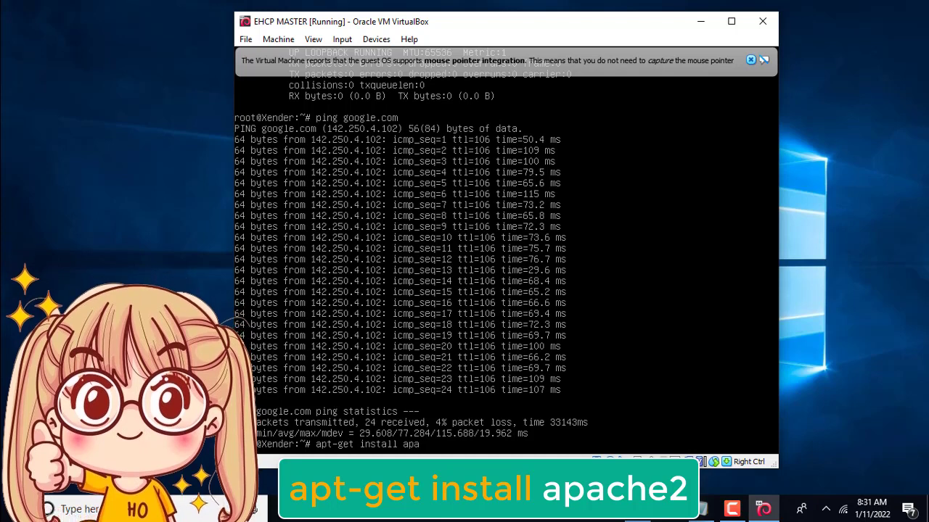
pyautogui.write('ce')
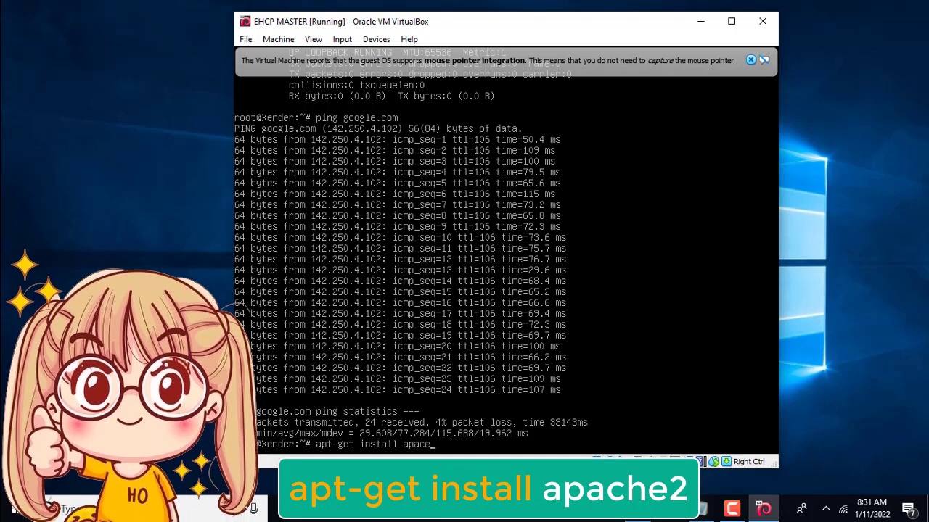
pyautogui.write('2')
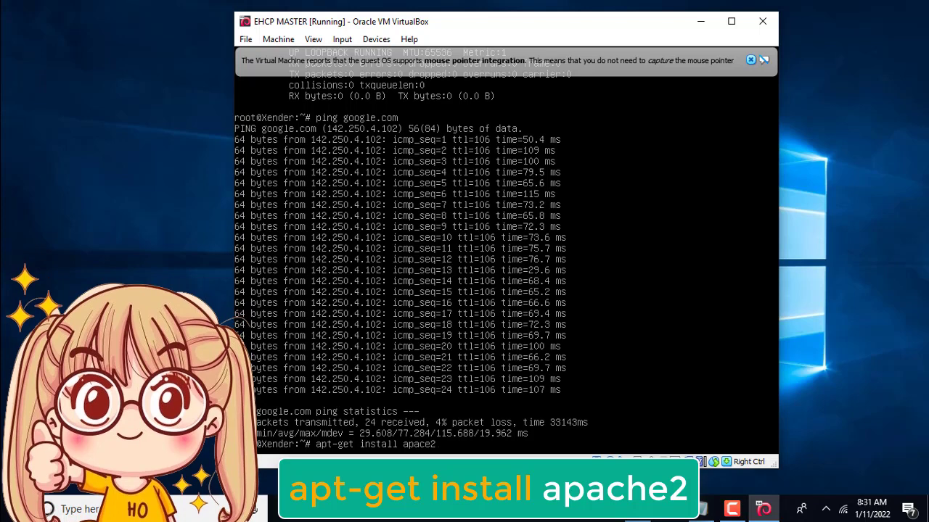
pyautogui.press('Return')
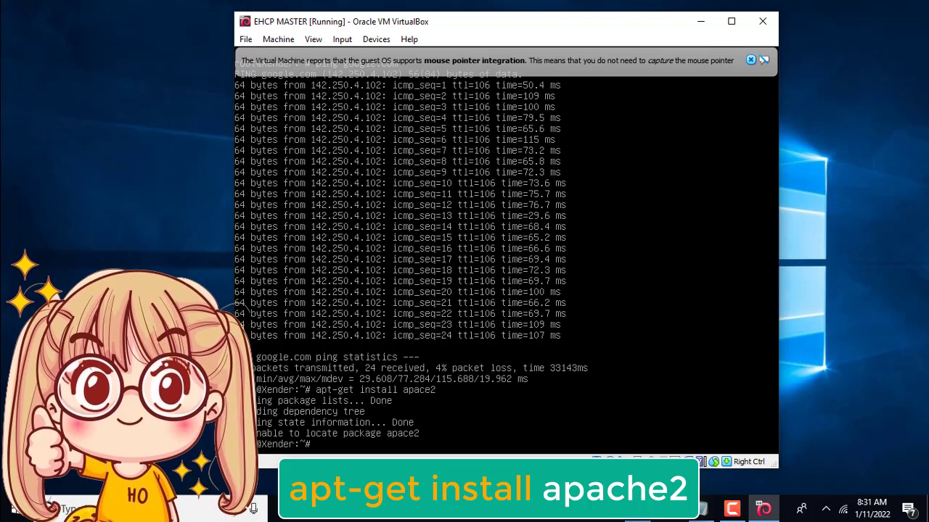
pyautogui.press('Up')
pyautogui.press('BackSpace')
pyautogui.press('BackSpace')
pyautogui.press('BackSpace')
pyautogui.press('BackSpace')
pyautogui.press('BackSpace')
pyautogui.press('BackSpace')
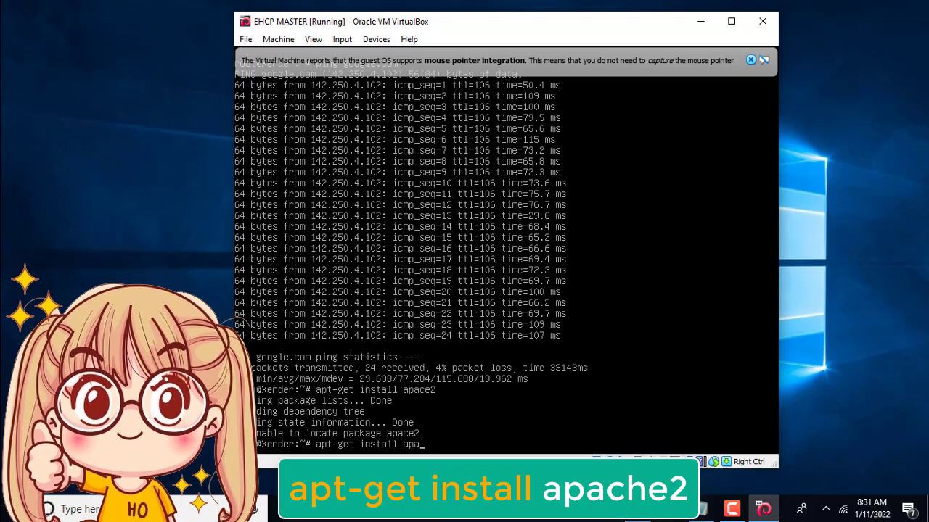
pyautogui.write('apache')
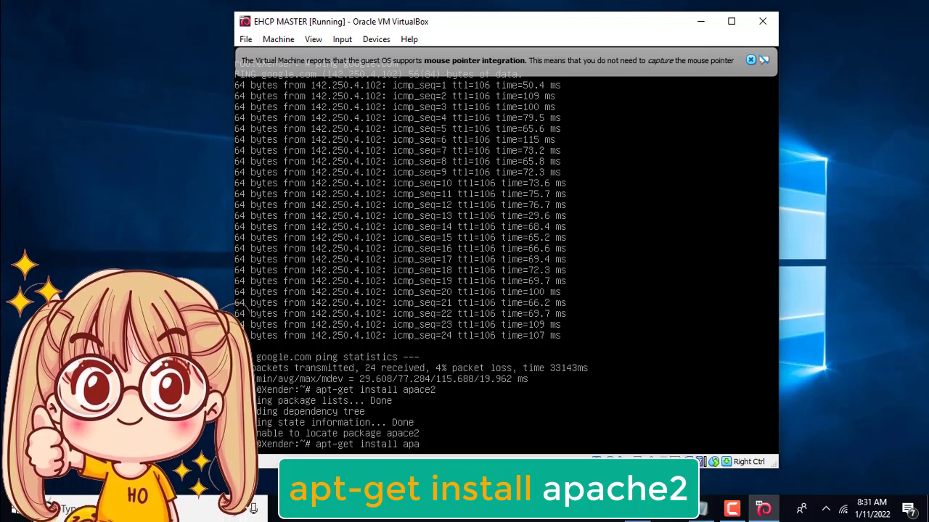
pyautogui.write('2')
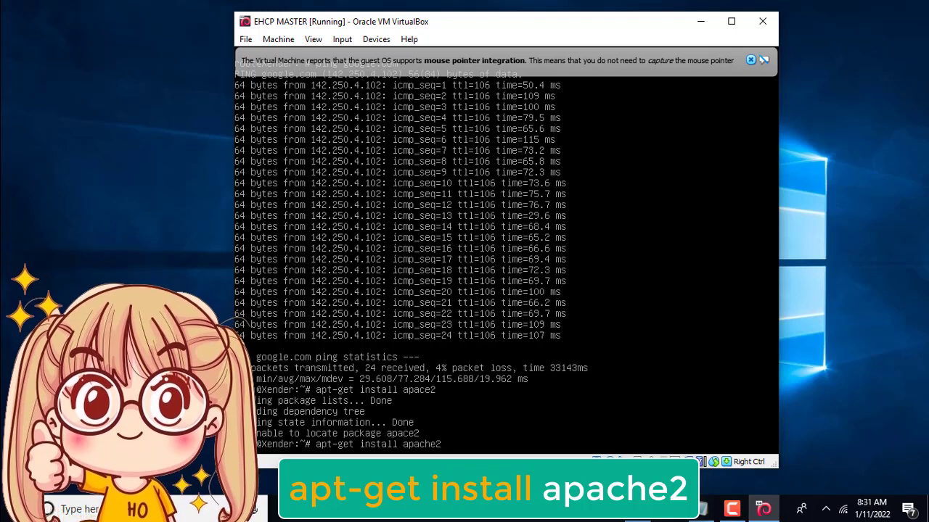
pyautogui.press('Return')
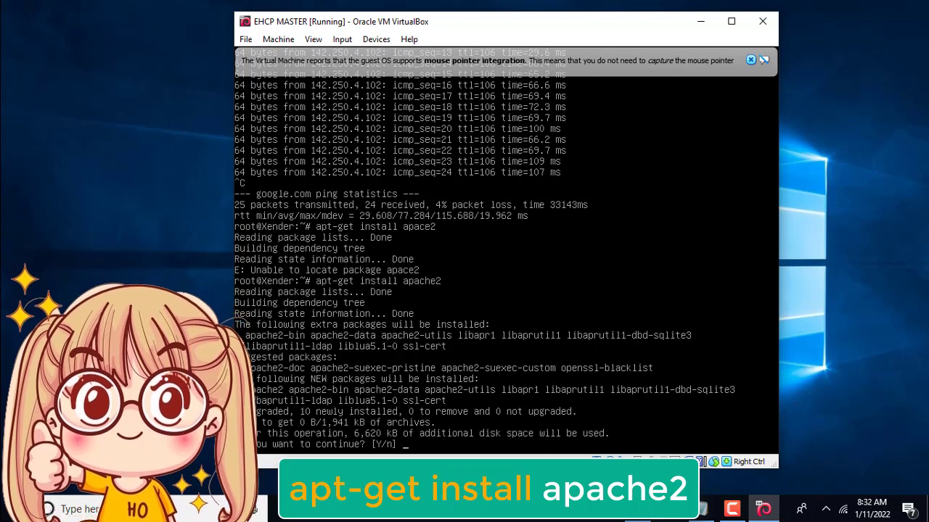
# - Answer y to install Apache2 2.4.10, let setup finish, then switch to Chrome
pyautogui.write('y')
pyautogui.press('Return')
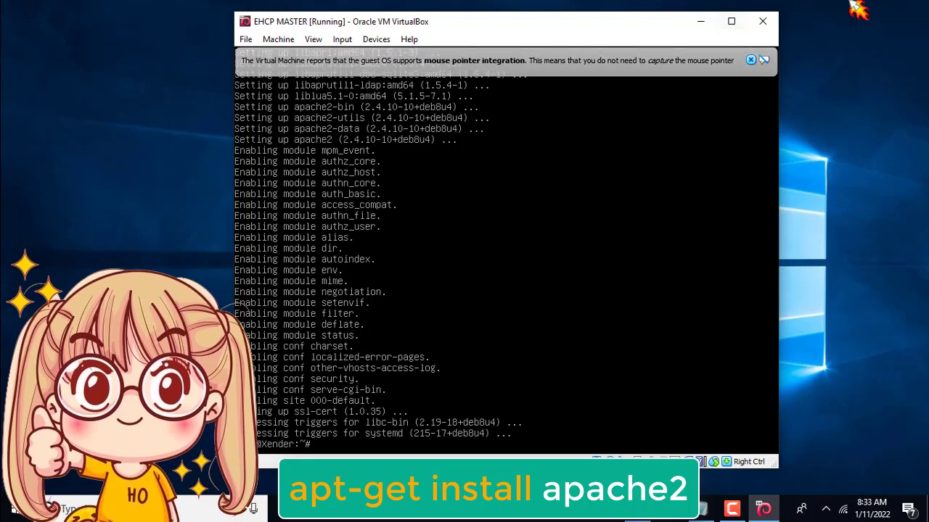
pyautogui.moveTo(656, 23)
pyautogui.mouseDown()
pyautogui.moveTo(650, 11)
pyautogui.moveTo(655, 21)
pyautogui.mouseUp()
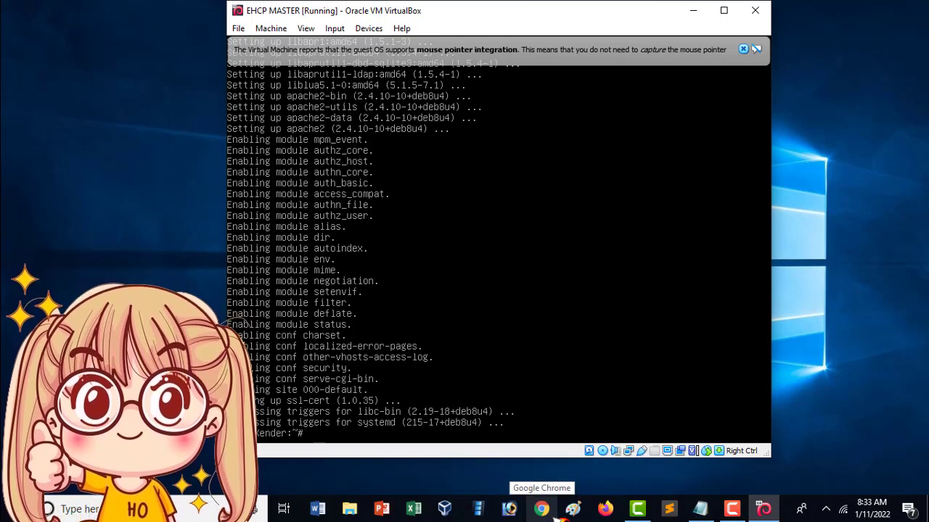
pyautogui.click(551, 511)
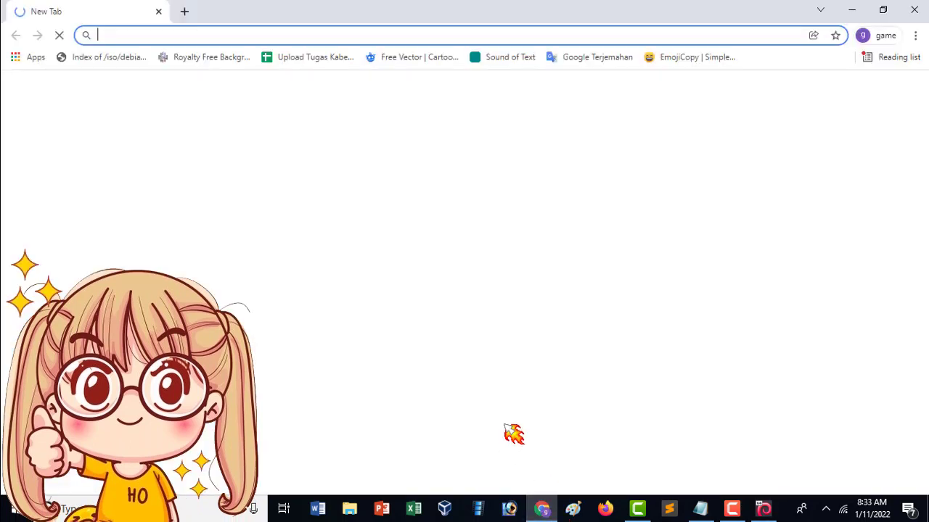
# - Load 192.168.137.101 in Chrome's address bar
pyautogui.click(404, 36)
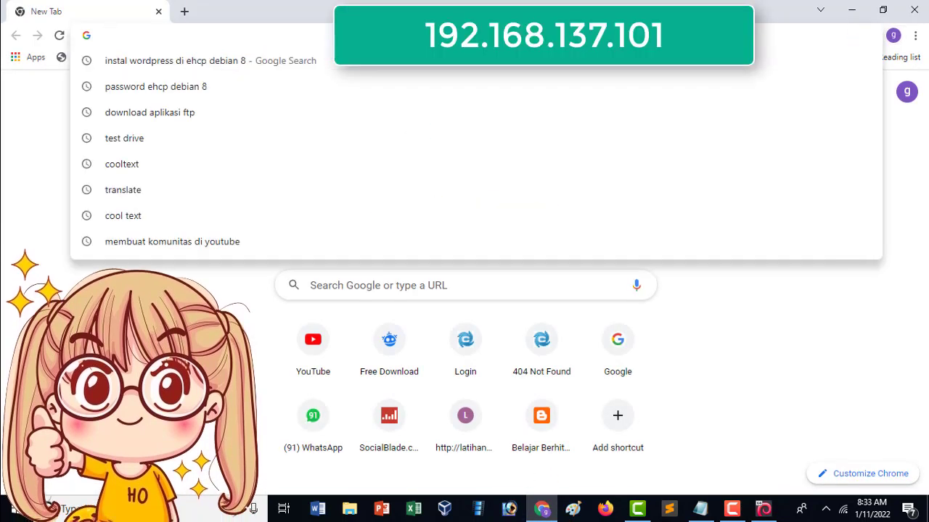
pyautogui.write('1')
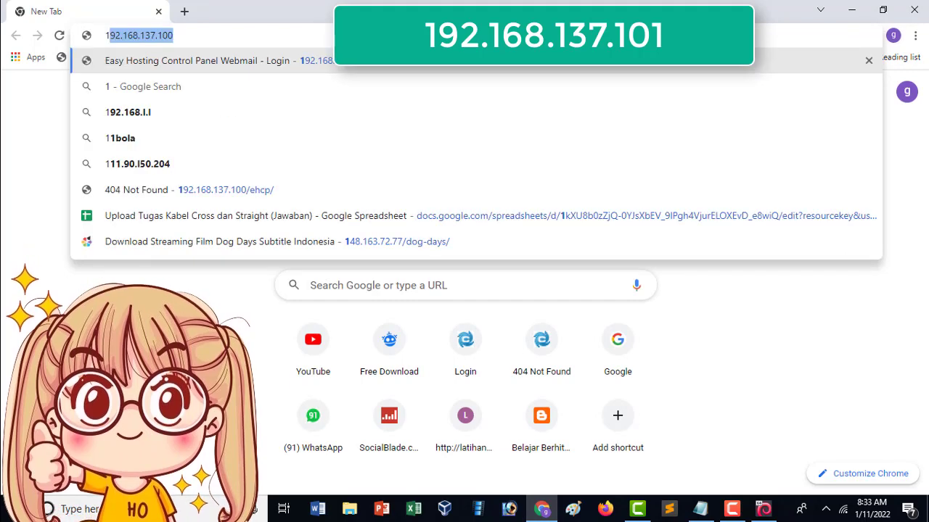
pyautogui.press('Right')
pyautogui.press('BackSpace')
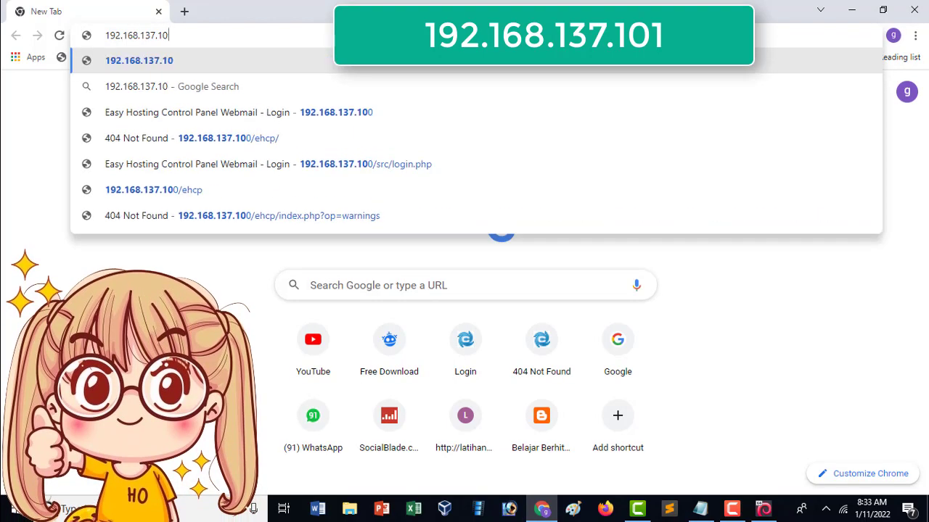
pyautogui.write('1')
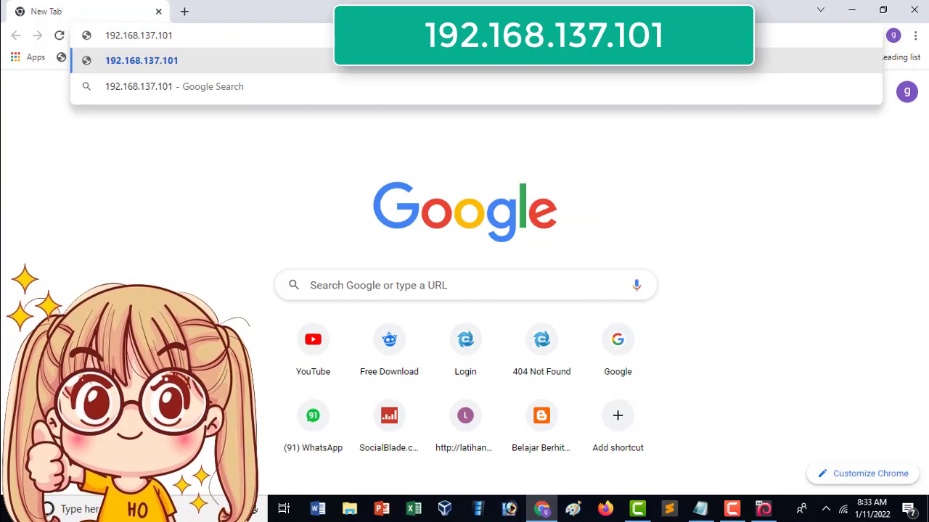
pyautogui.press('Return')
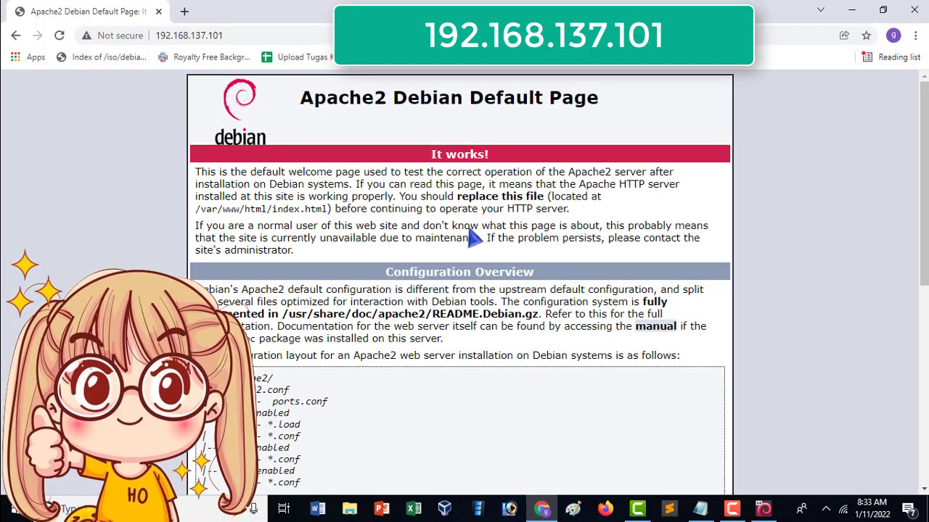
# - Scroll through the Apache2 Debian Default Page, then minimize Chrome
pyautogui.scroll(-6, 761, 314)
pyautogui.scroll(6, 756, 341)
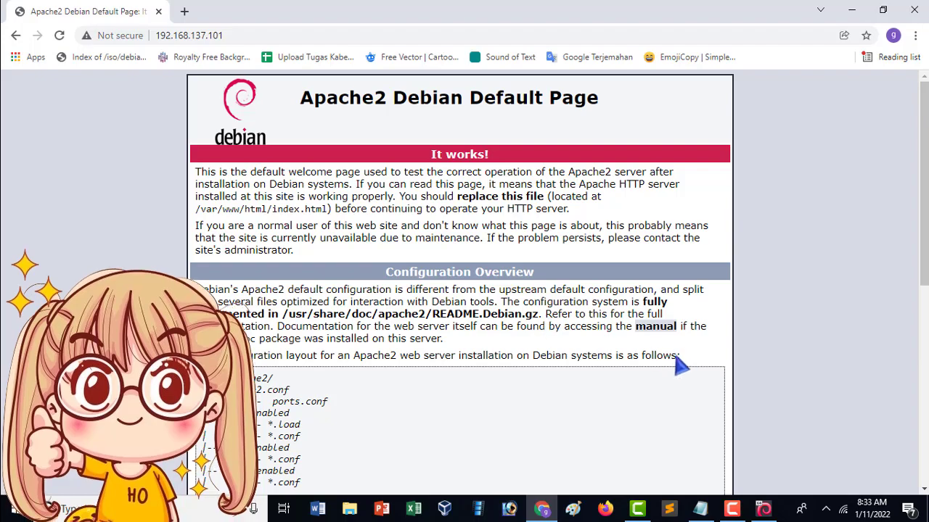
pyautogui.scroll(-1, 622, 301)
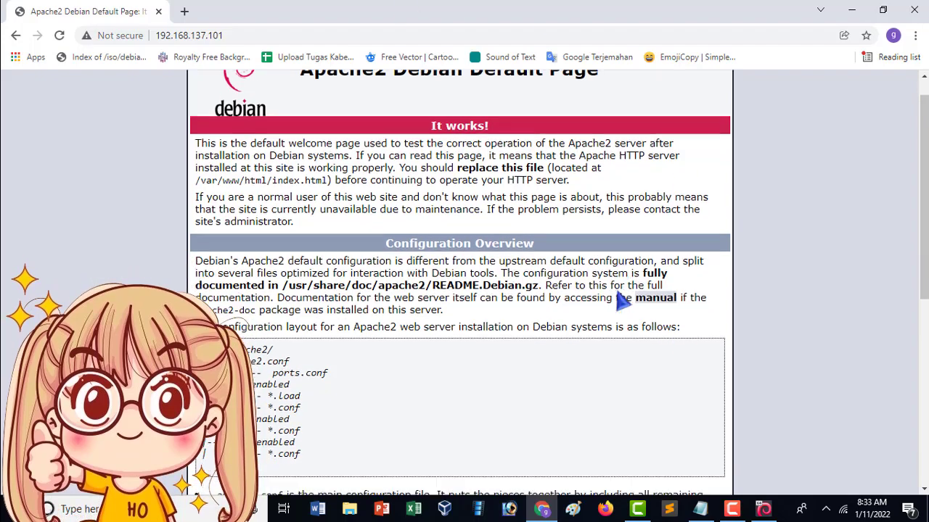
pyautogui.scroll(1, 622, 300)
pyautogui.scroll(-1, 620, 300)
pyautogui.scroll(1, 622, 301)
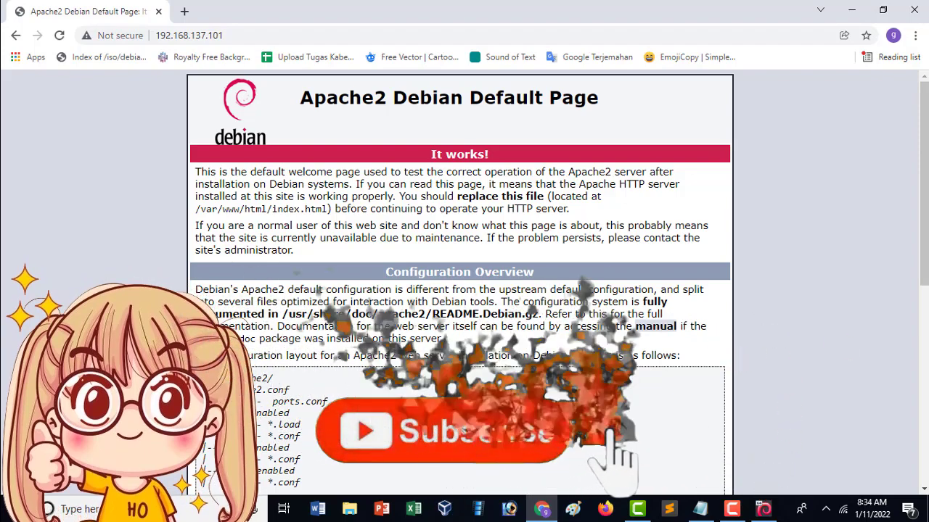
pyautogui.click(851, 10)
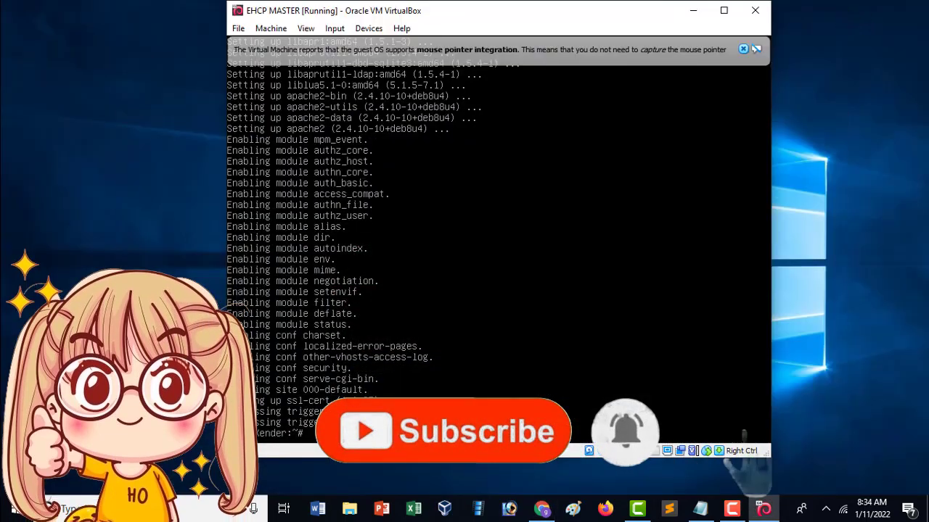